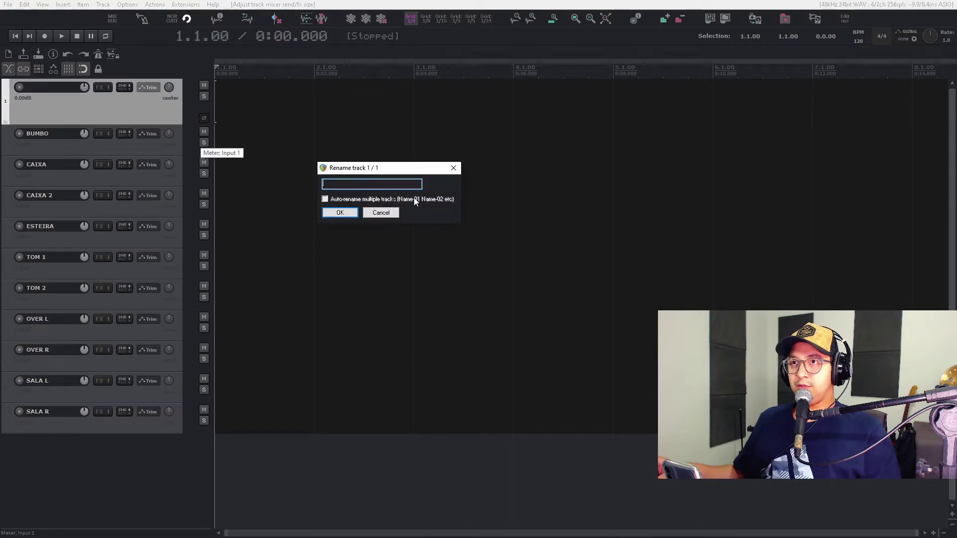
Step: Name the new folder track "bateria"
{"action": "type", "text": "bateria"}
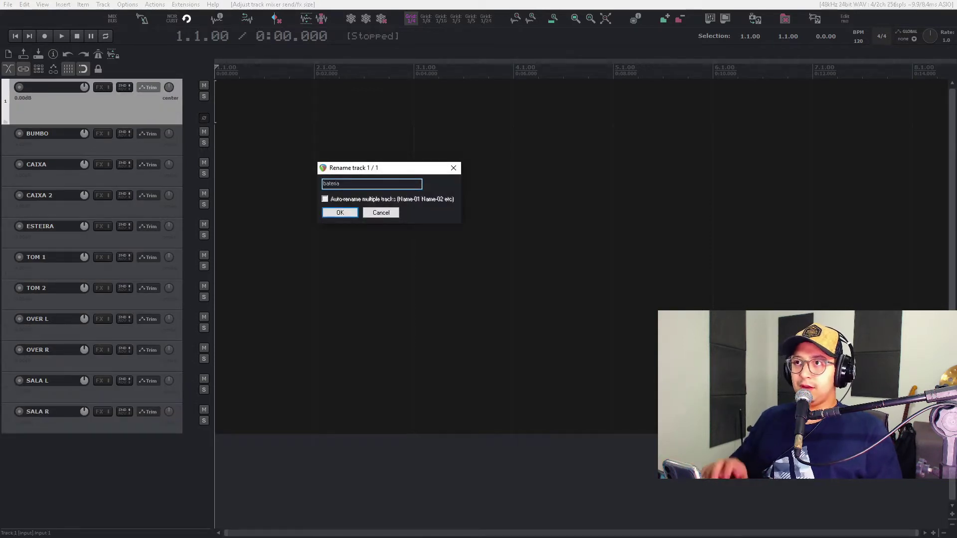
{"action": "key", "text": "Return"}
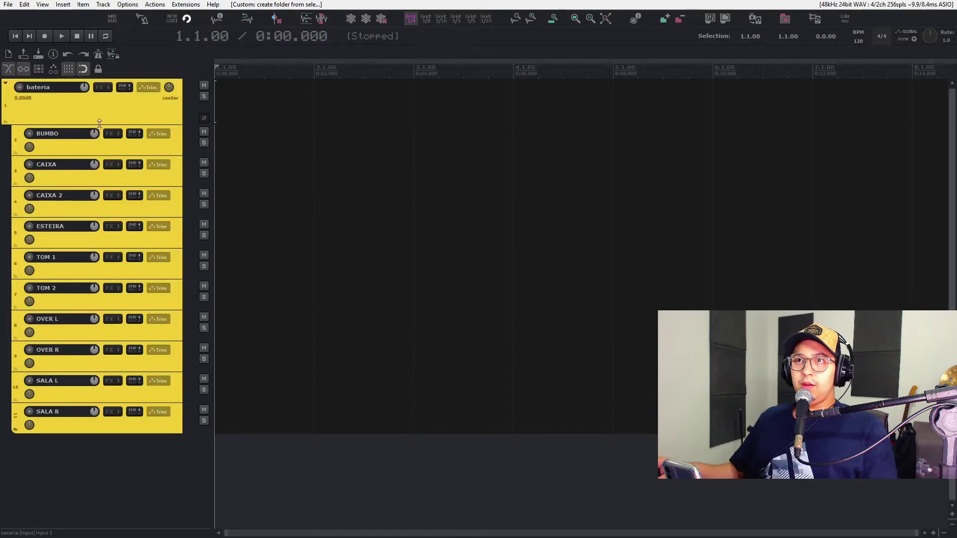
Step: Inspect the bateria folder in the mixer, collapsing and expanding its child tracks, and close the mixer again
{"action": "key", "text": "ctrl+m"}
{"action": "left_click", "coordinate": [120, 533]}
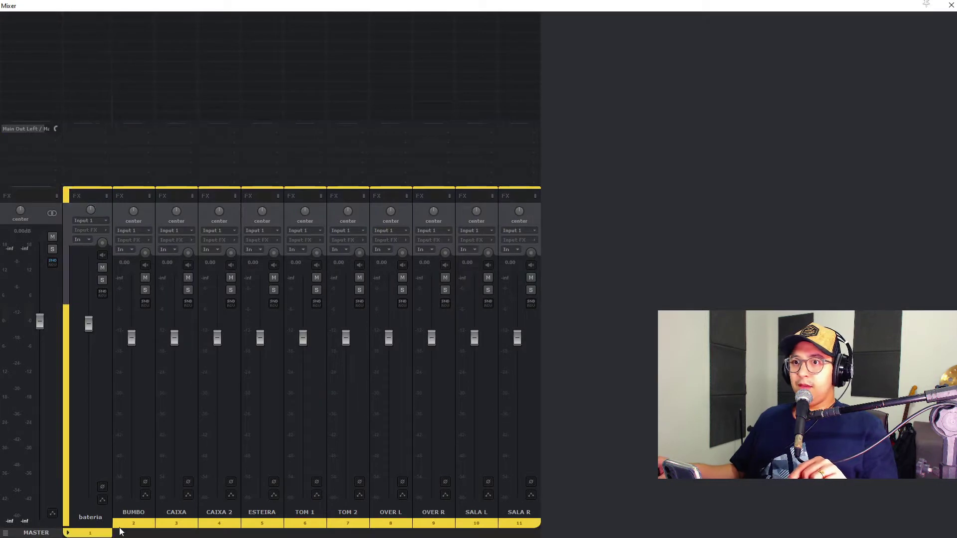
{"action": "left_click", "coordinate": [68, 532]}
{"action": "left_click", "coordinate": [68, 533]}
{"action": "left_click", "coordinate": [103, 421]}
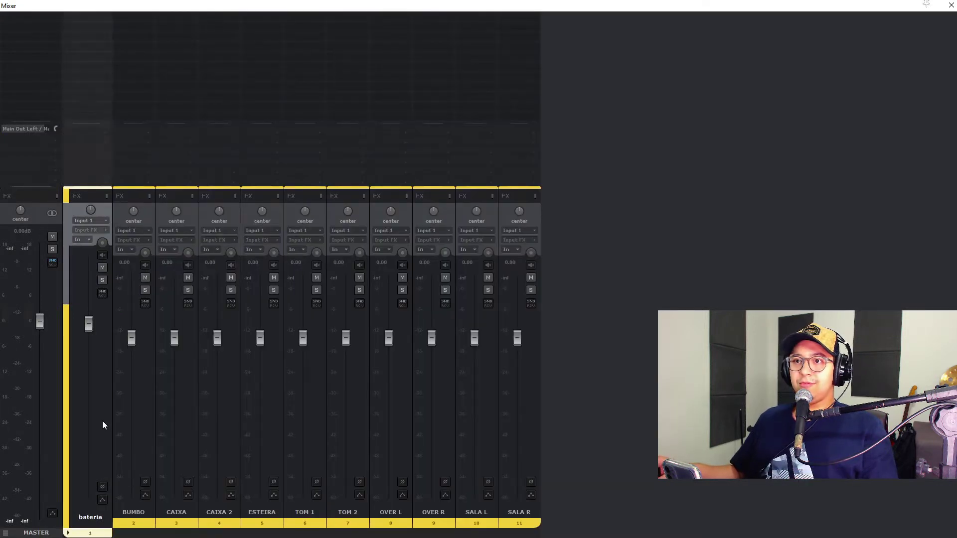
{"action": "key", "text": "ctrl+m"}
Step: Undo the creation of the bateria folder around the drum tracks
{"action": "key", "text": "ctrl+z"}
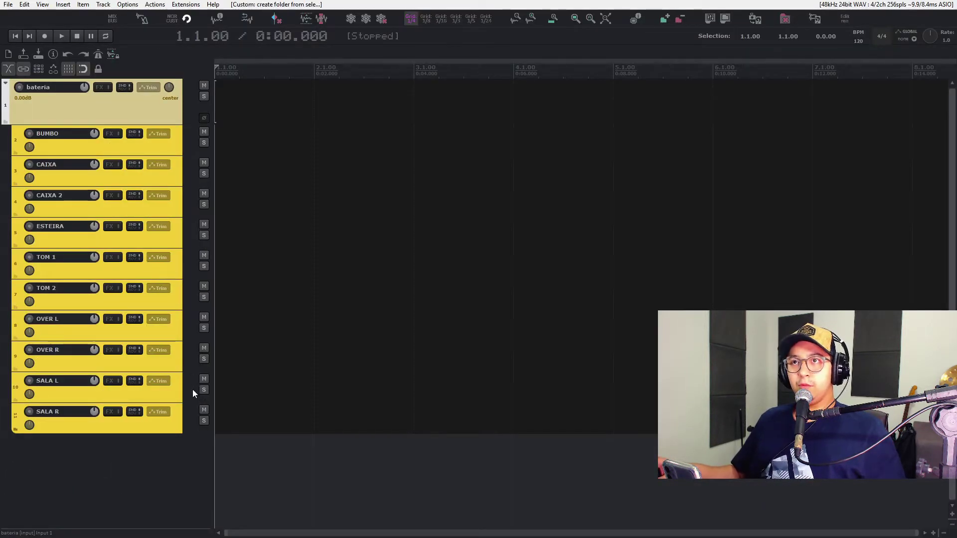
{"action": "key", "text": "ctrl+z"}
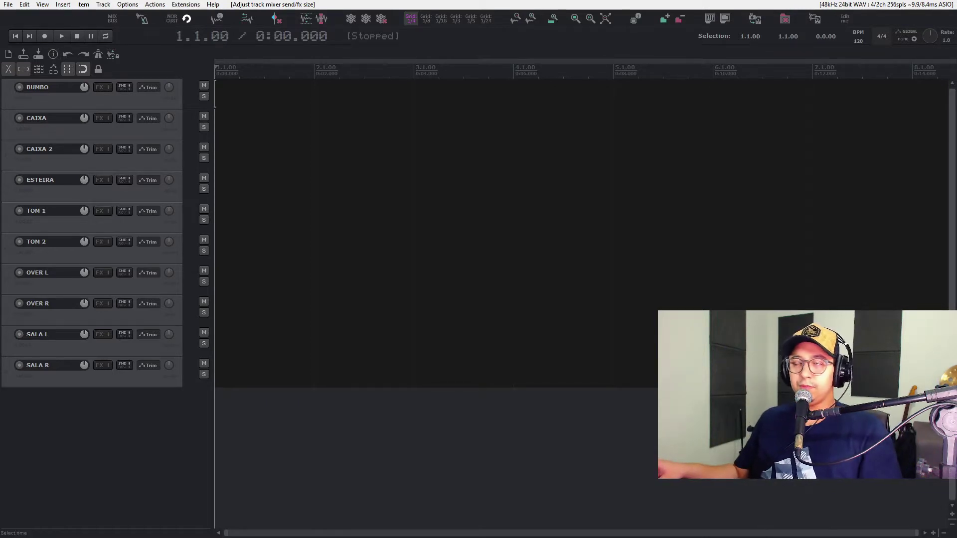
Step: Start a new custom action from the action list and name it "ATALHO CRIAÇÃO DE PASTAS"
{"action": "left_click", "coordinate": [144, 379]}
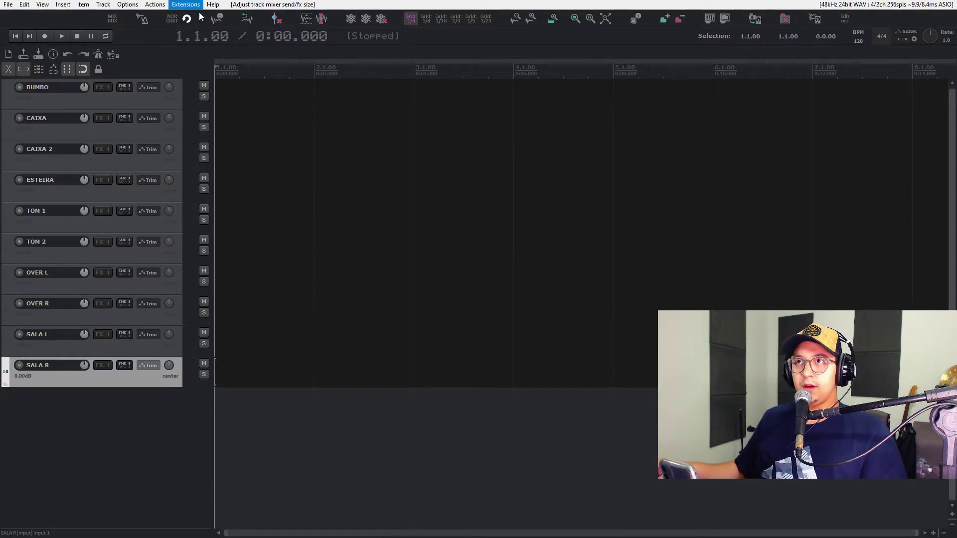
{"action": "left_click", "coordinate": [155, 4]}
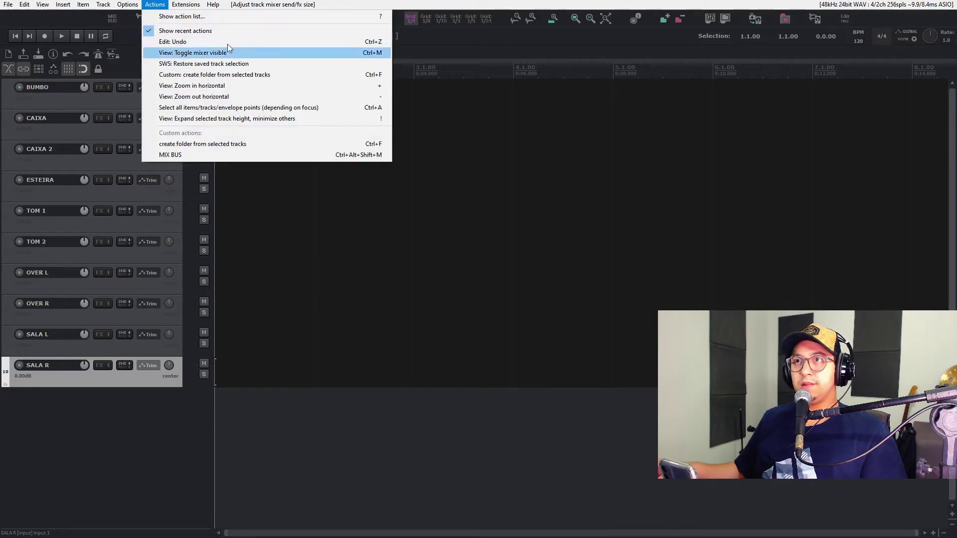
{"action": "left_click", "coordinate": [195, 19]}
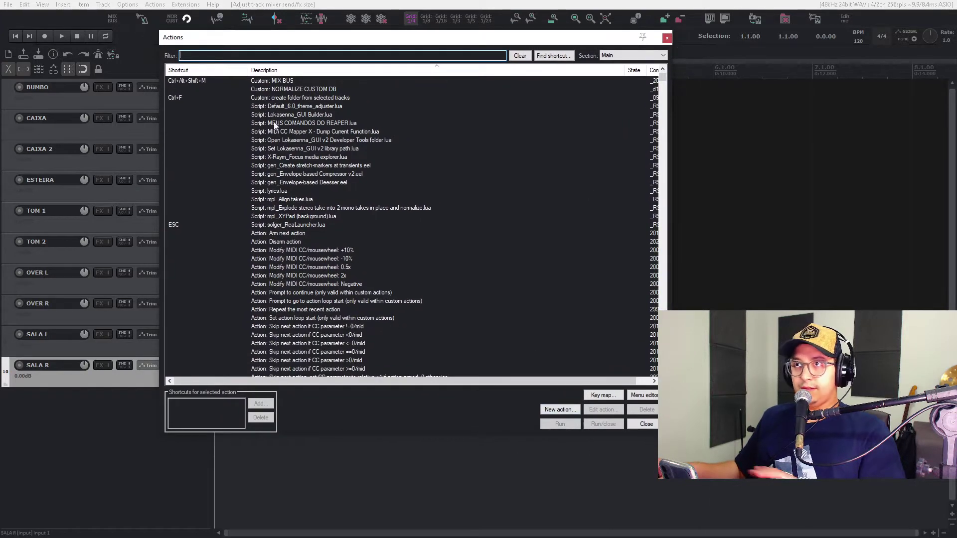
{"action": "scroll", "coordinate": [328, 150], "scroll_direction": "down", "scroll_amount": 4}
{"action": "scroll", "coordinate": [309, 279], "scroll_direction": "up", "scroll_amount": 4}
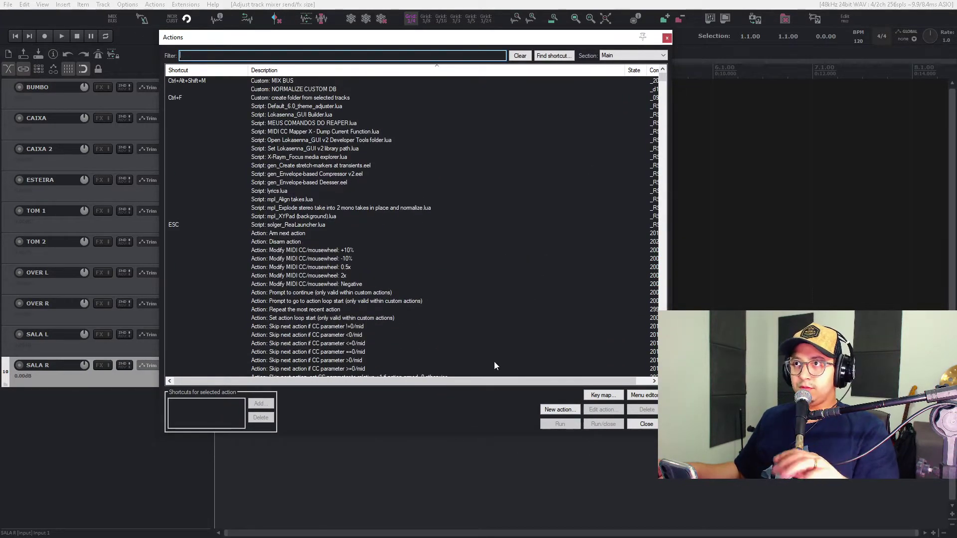
{"action": "left_click", "coordinate": [555, 411]}
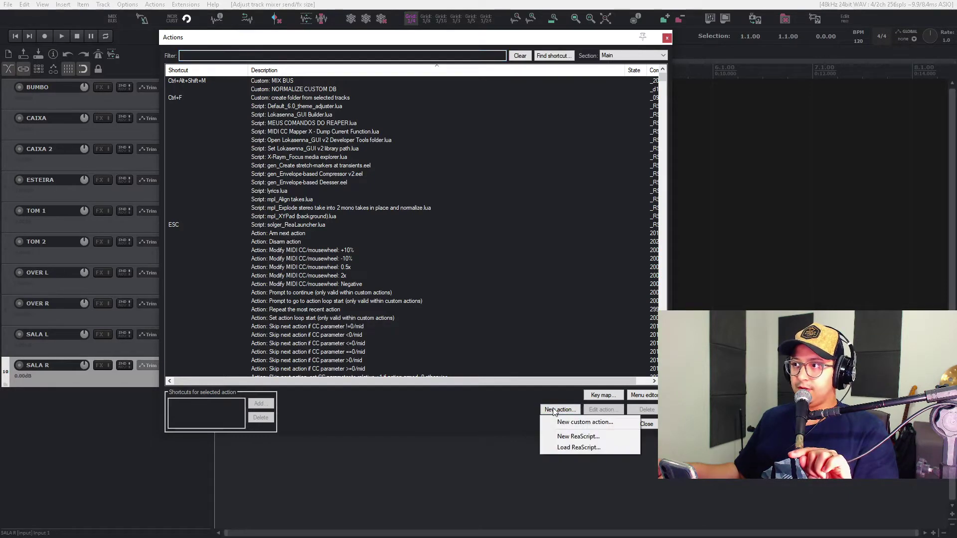
{"action": "left_click", "coordinate": [627, 428]}
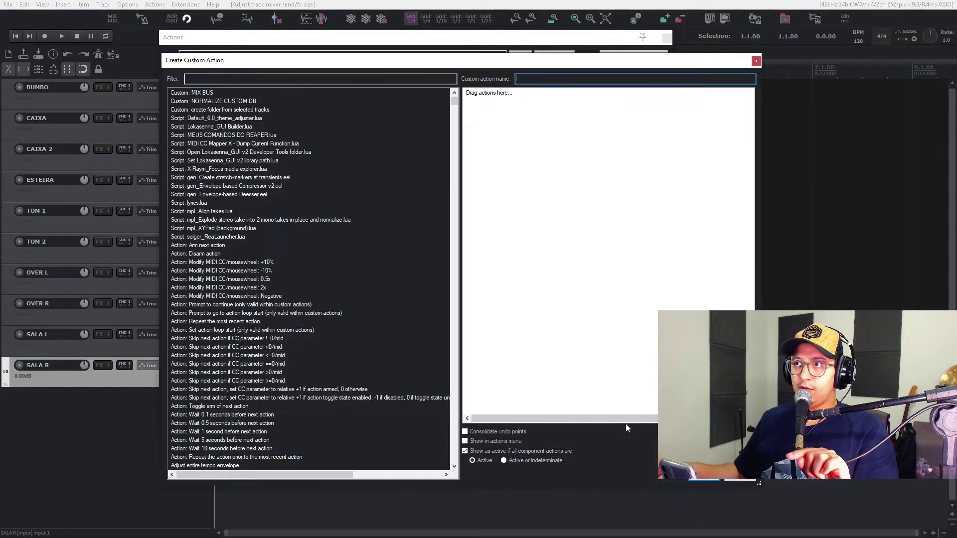
{"action": "mouse_move", "coordinate": [600, 61]}
{"action": "left_mouse_down"}
{"action": "mouse_move", "coordinate": [577, 39]}
{"action": "mouse_move", "coordinate": [612, 39]}
{"action": "mouse_move", "coordinate": [602, 55]}
{"action": "left_mouse_up"}
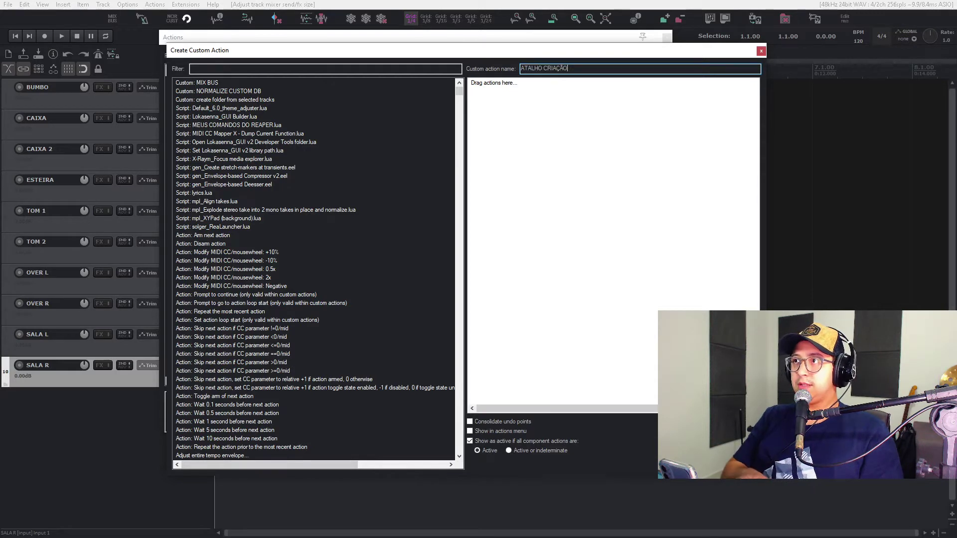
{"action": "type", "text": "STAS"}
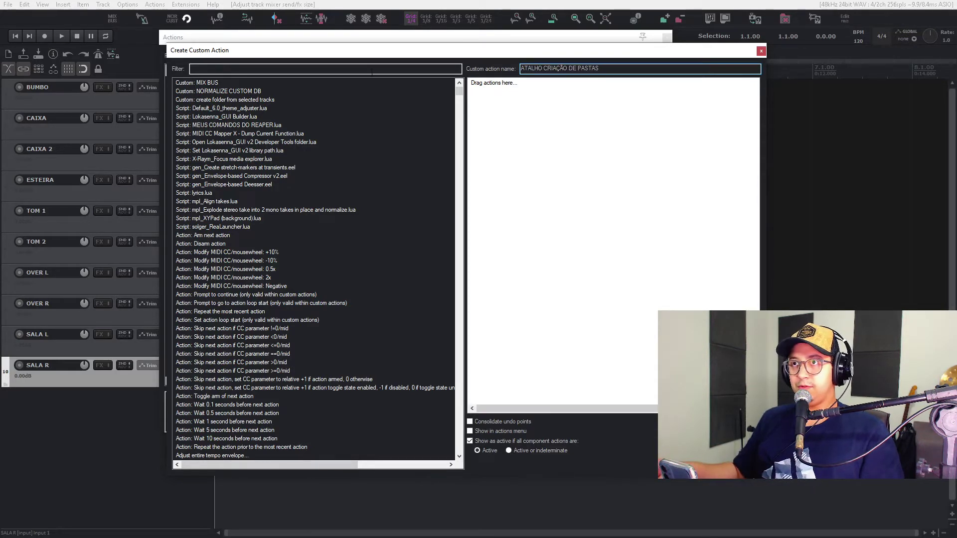
Step: Find "SWS: Save current track selection" and add it as the first command of the custom action
{"action": "left_click", "coordinate": [361, 68]}
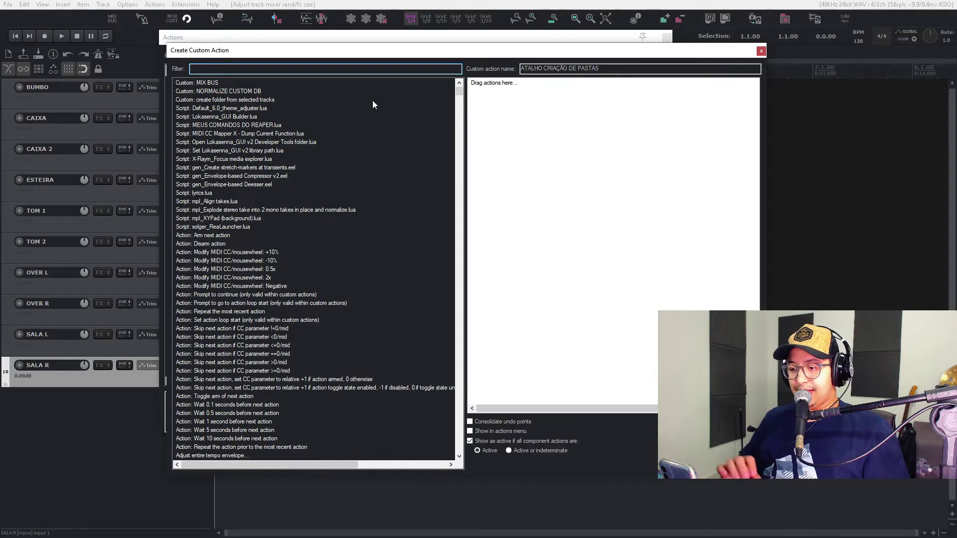
{"action": "type", "text": "SAVE CURRENT RT"}
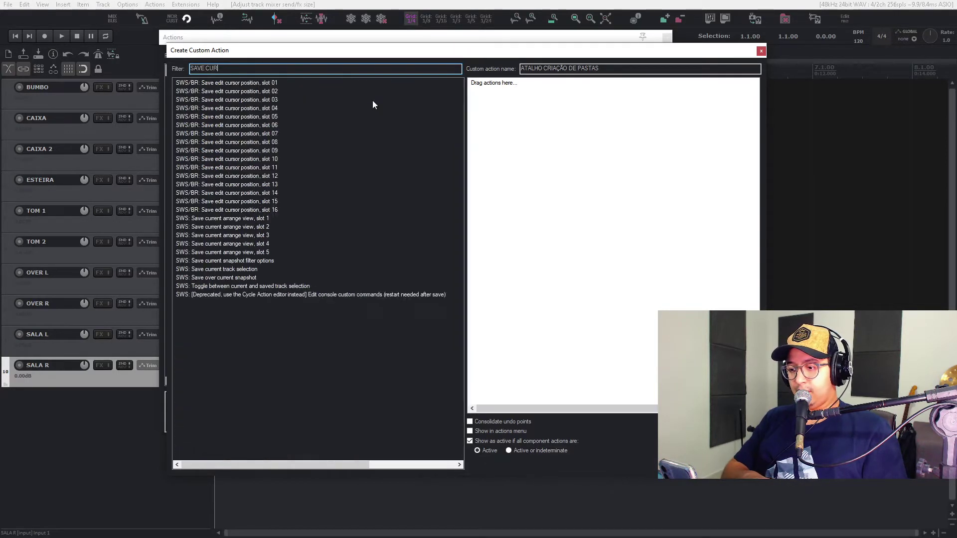
{"action": "key", "text": "BackSpace"}
{"action": "type", "text": "TRACK"}
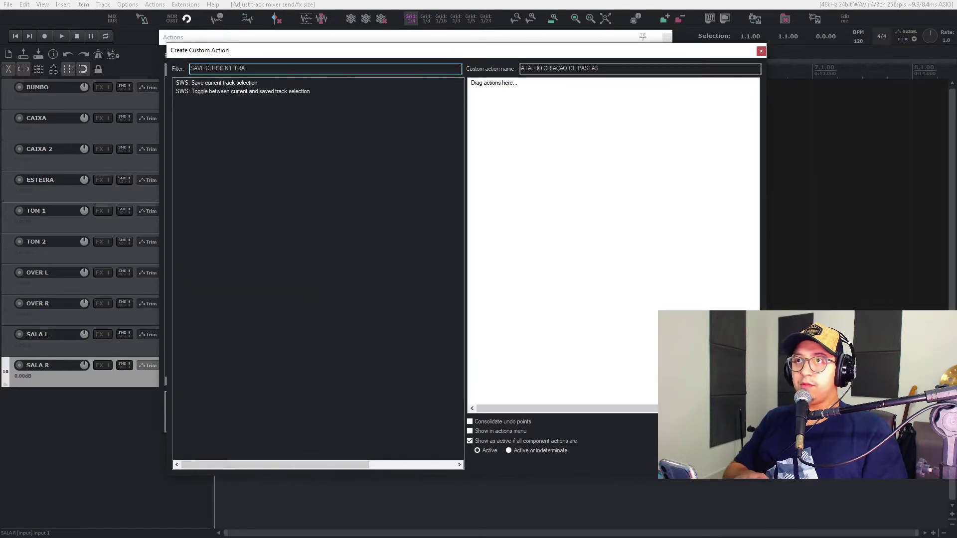
{"action": "left_click", "coordinate": [229, 85]}
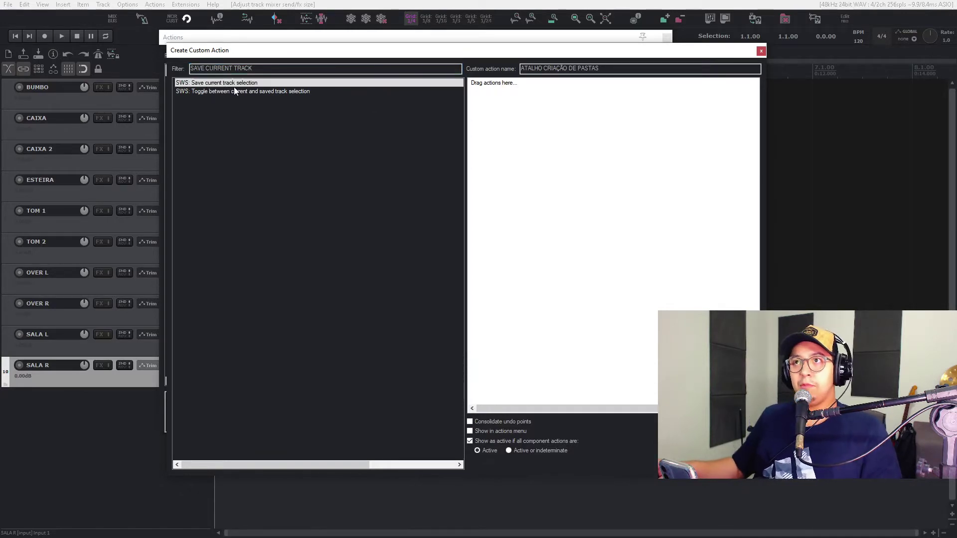
{"action": "double_click", "coordinate": [236, 84]}
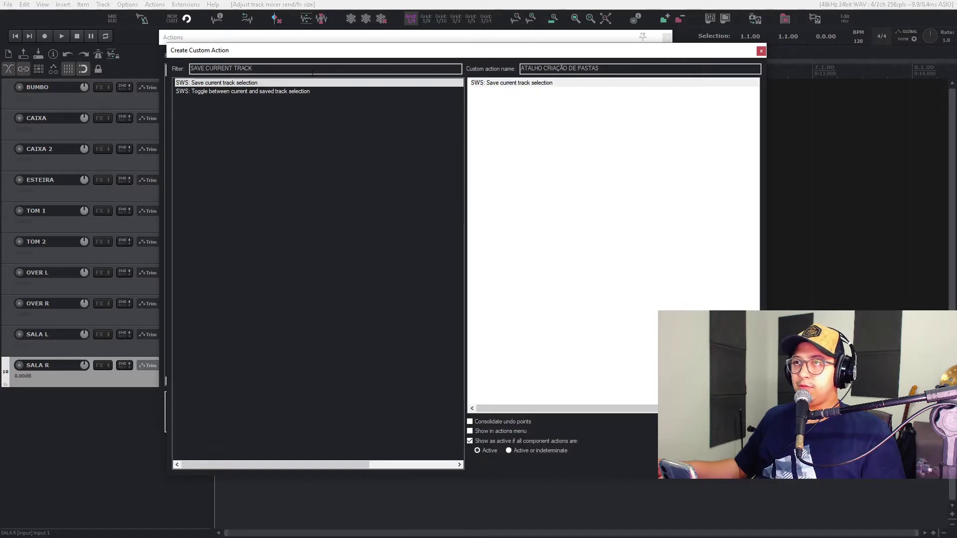
Step: Find "SWS: Insert track above selected tracks" and add it as the custom action's second command
{"action": "left_click_drag", "start_coordinate": [312, 71], "coordinate": [114, 65]}
{"action": "key", "text": "BackSpace"}
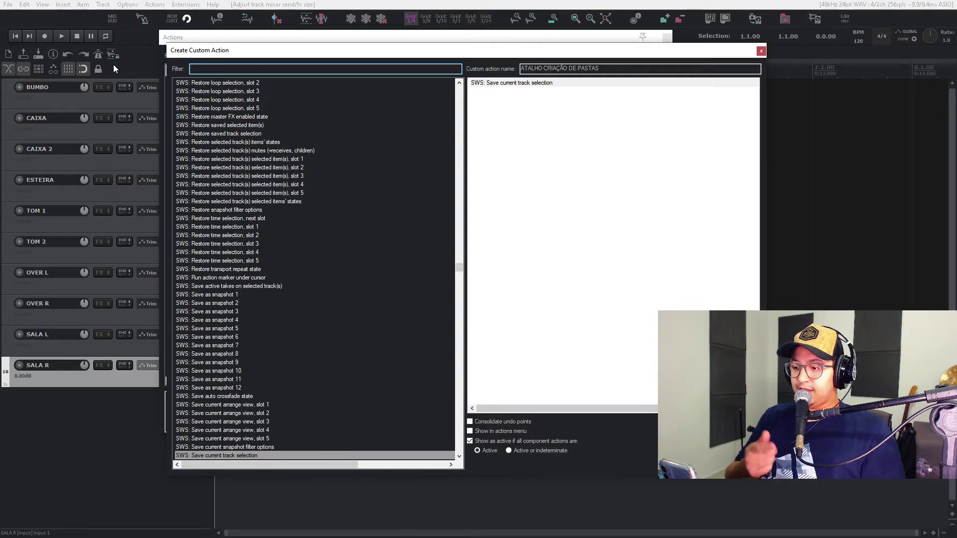
{"action": "type", "text": "insert tr"}
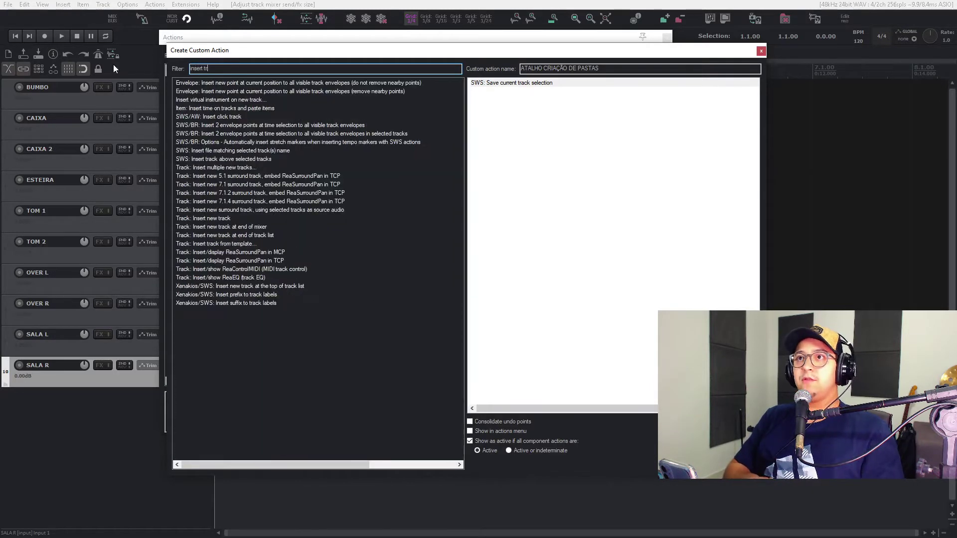
{"action": "type", "text": "ack above s"}
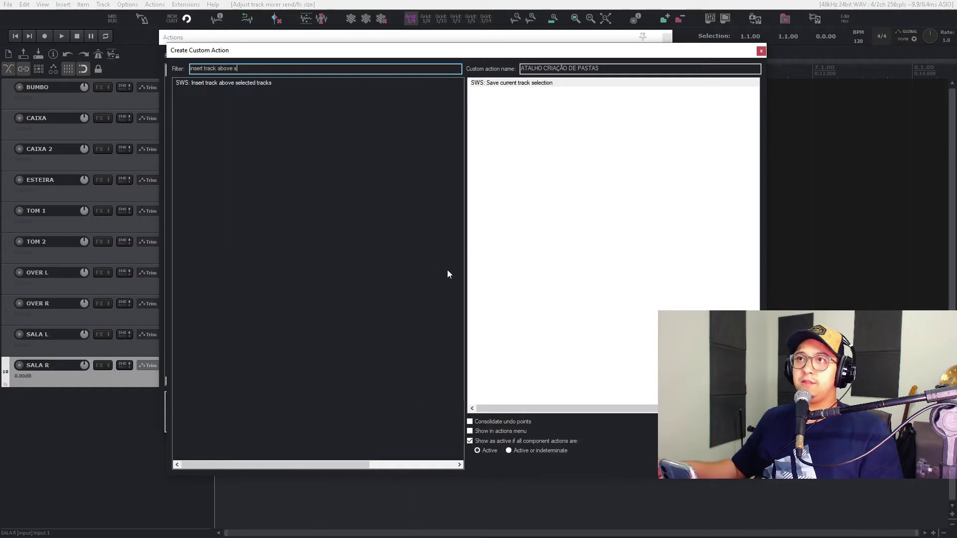
{"action": "double_click", "coordinate": [234, 83]}
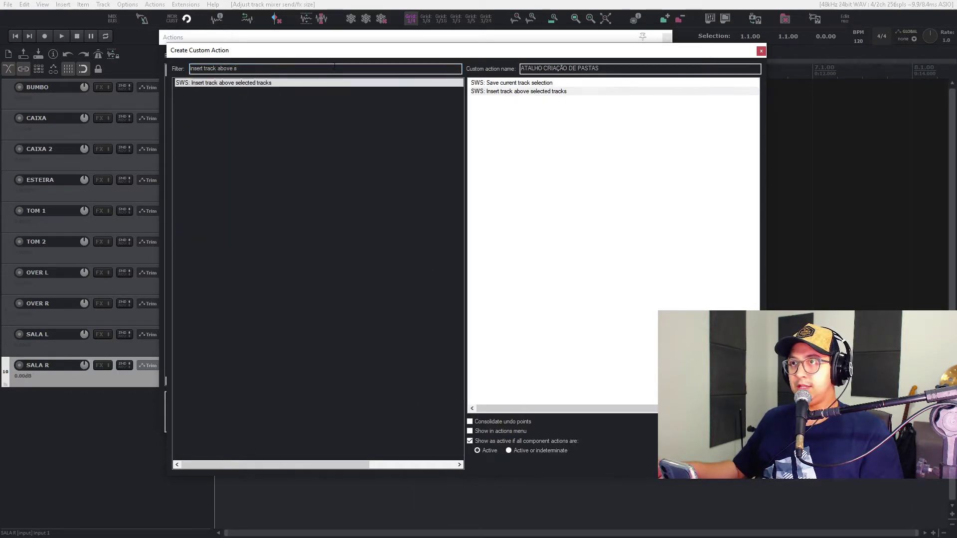
Step: Find "Xenakios/SWS: Rename selected tracks..." and add it as the custom action's third command
{"action": "left_click", "coordinate": [335, 68]}
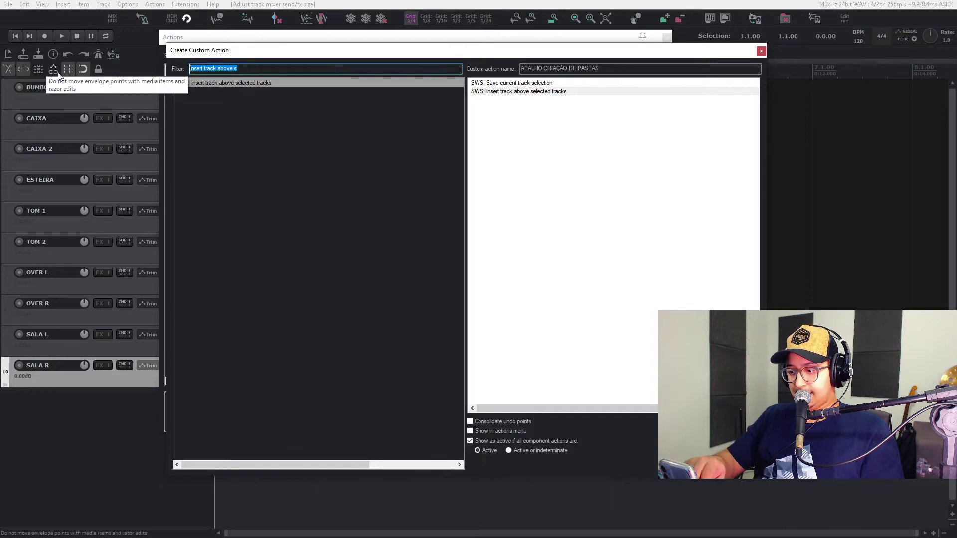
{"action": "type", "text": "re"}
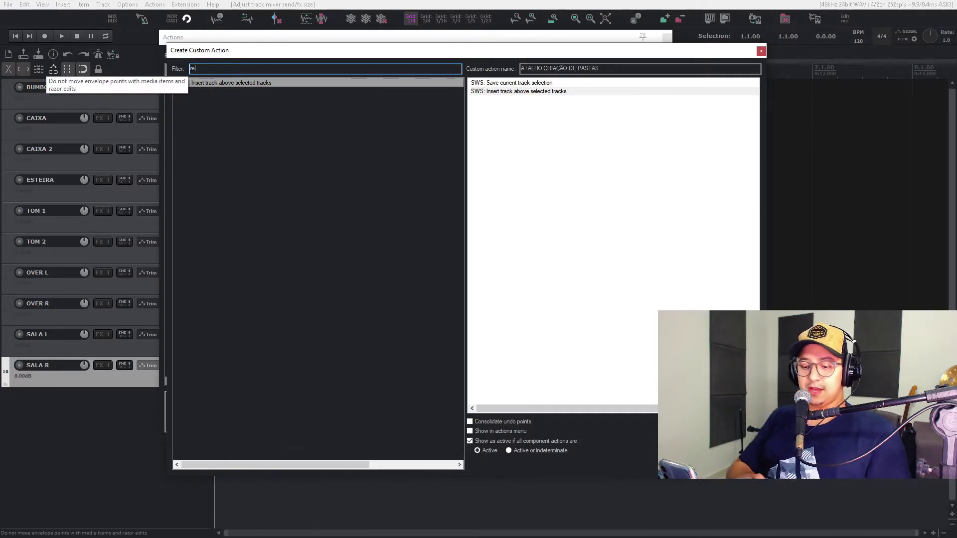
{"action": "type", "text": "name selected"}
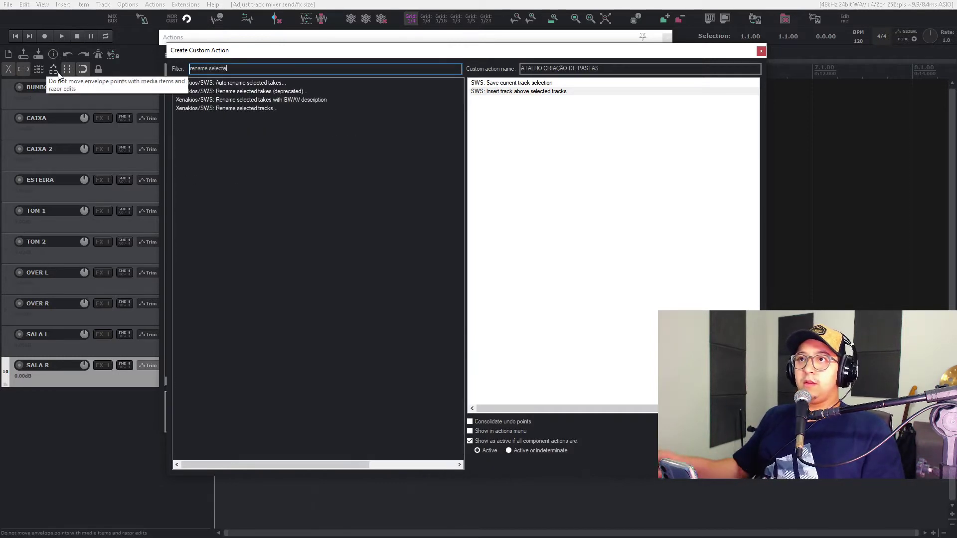
{"action": "left_click", "coordinate": [217, 109]}
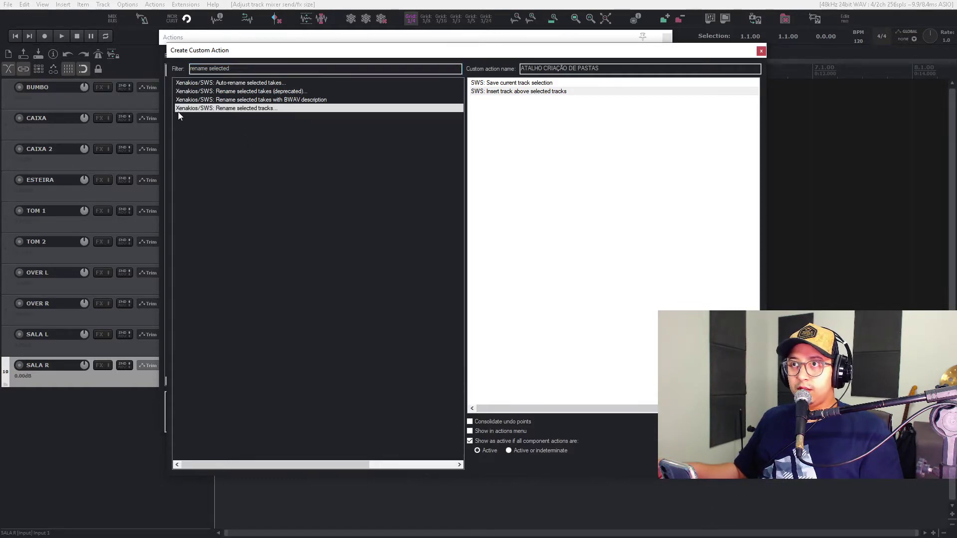
{"action": "double_click", "coordinate": [212, 109]}
{"action": "left_click", "coordinate": [250, 229]}
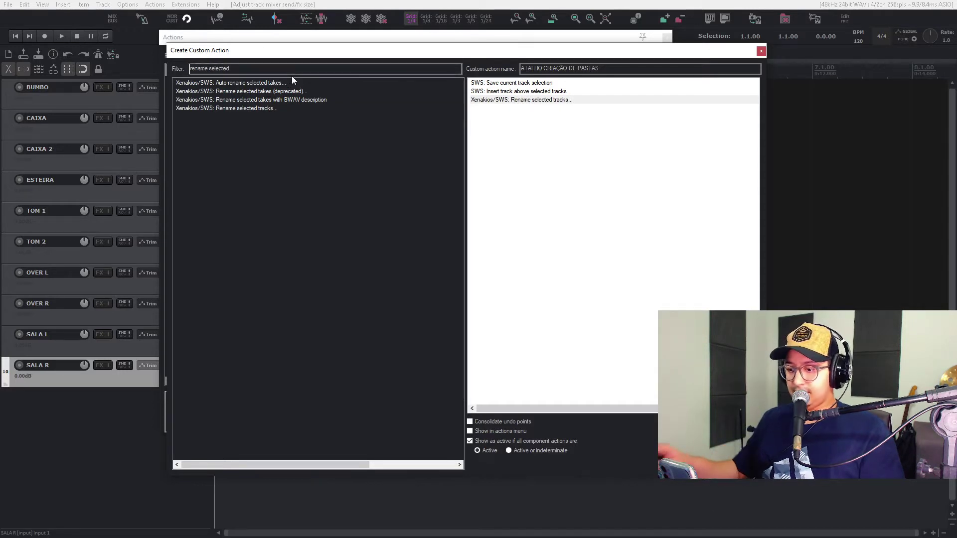
Step: Find "SWS: Restore saved track selection" and add it as the custom action's fourth command
{"action": "left_click_drag", "start_coordinate": [279, 70], "coordinate": [5, 73]}
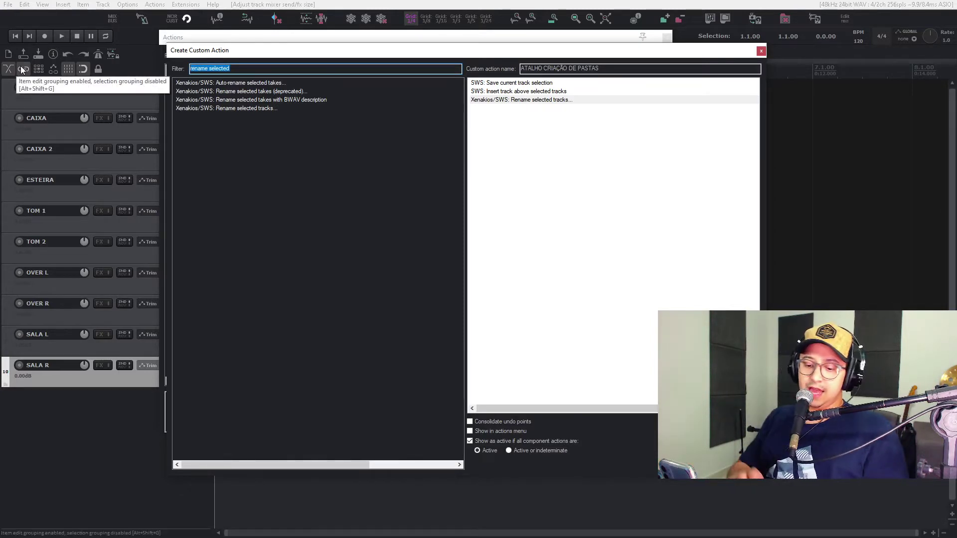
{"action": "type", "text": "restore"}
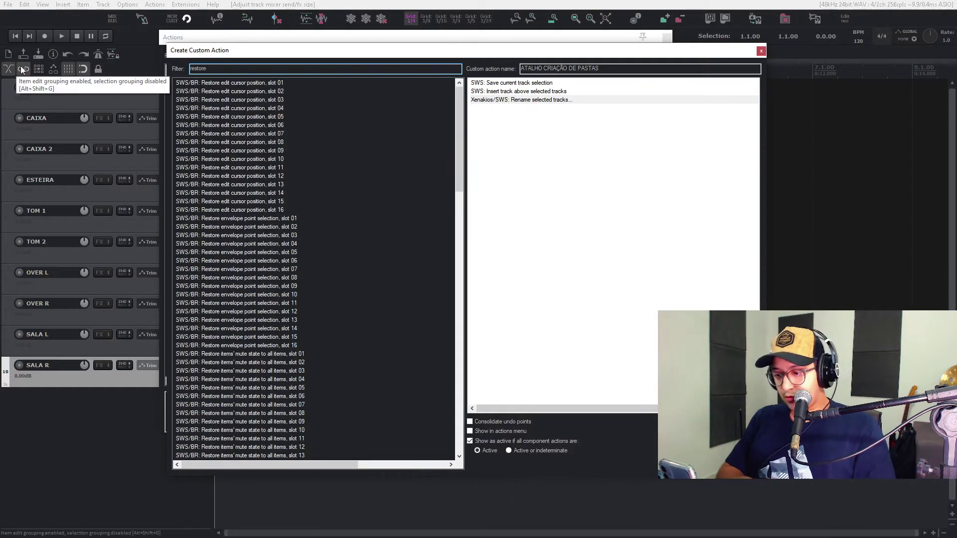
{"action": "type", "text": " saved"}
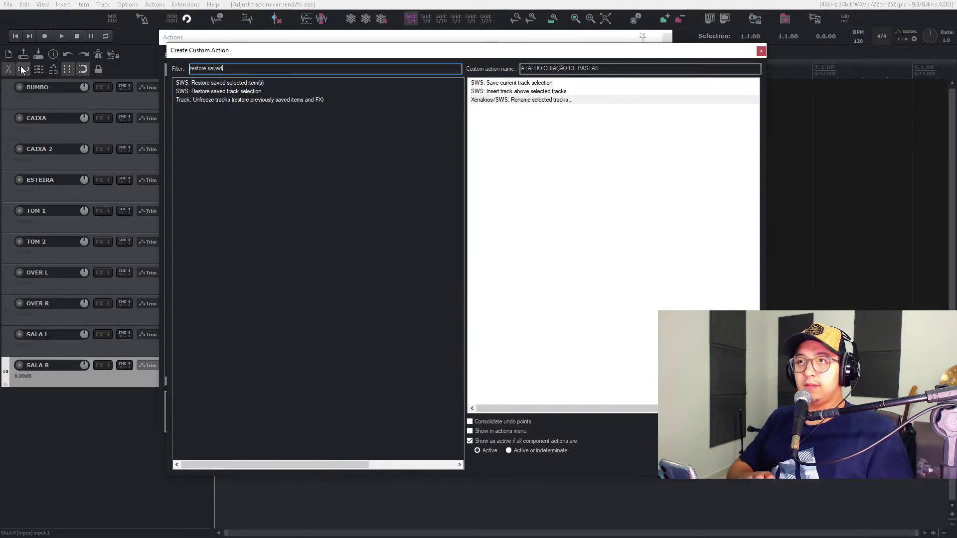
{"action": "type", "text": " track s"}
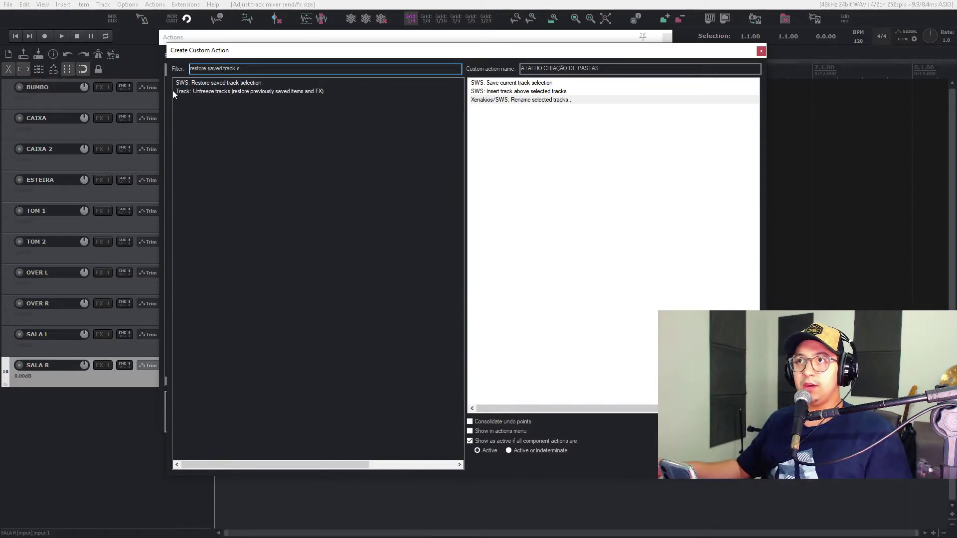
{"action": "double_click", "coordinate": [194, 83]}
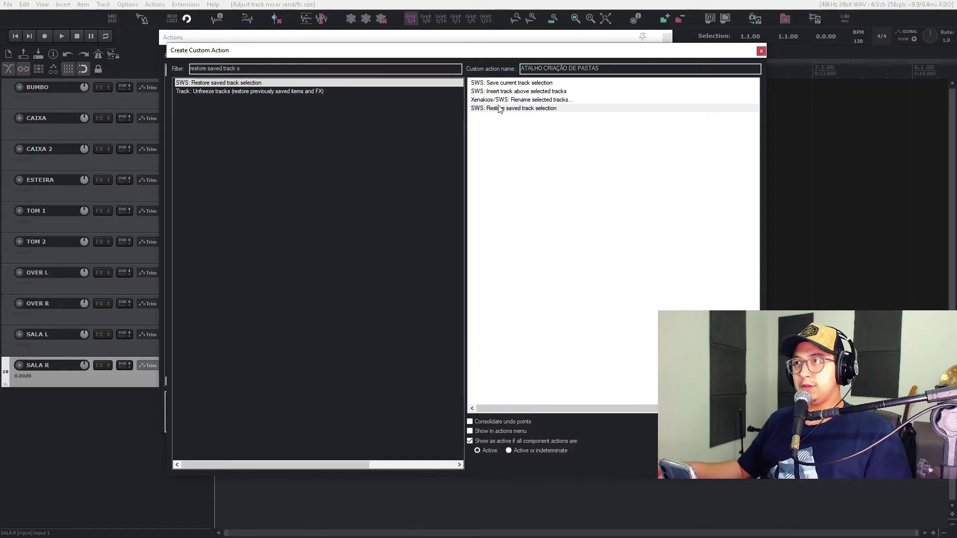
Step: Find "Xenakios/SWS: Select previous tracks, keeping current selection" and add it as the custom action's fifth command
{"action": "left_click", "coordinate": [358, 71]}
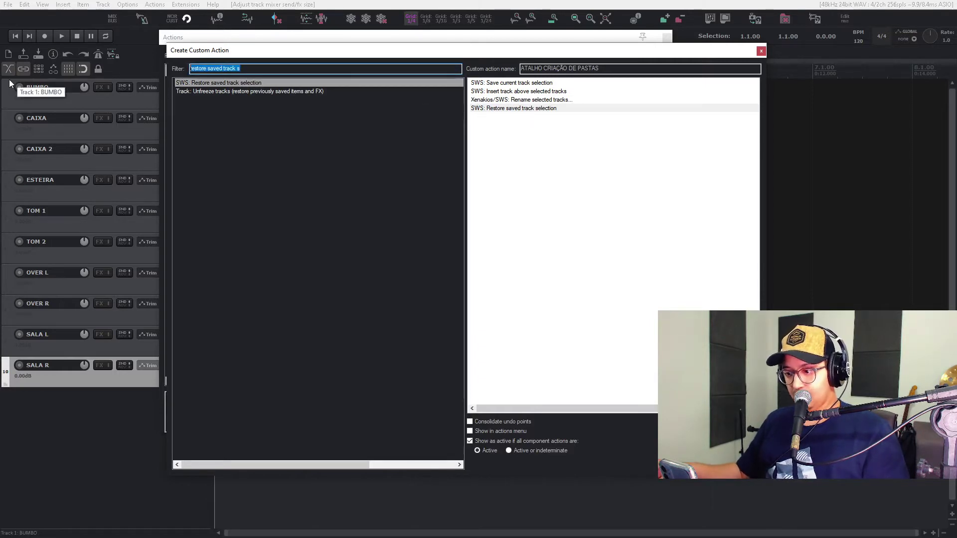
{"action": "type", "text": "select"}
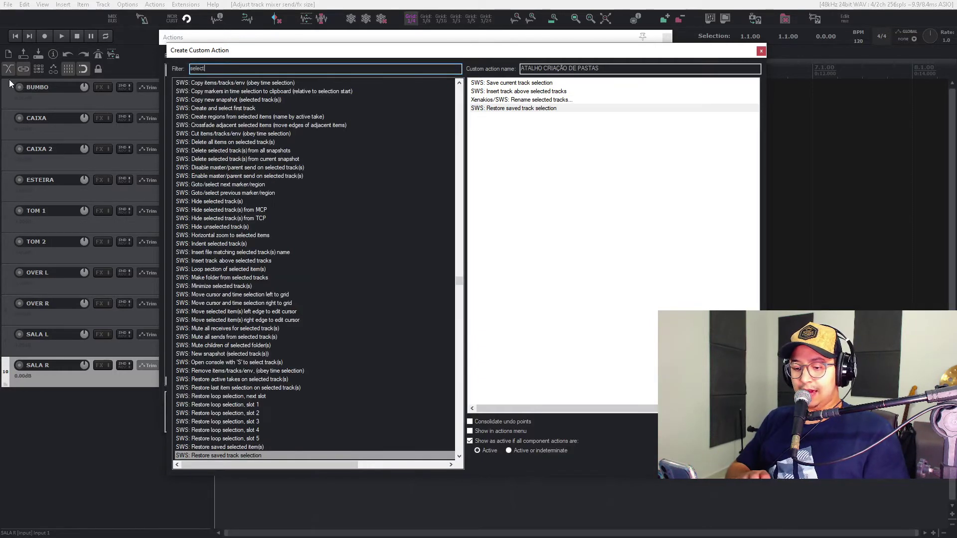
{"action": "type", "text": " previous tracks"}
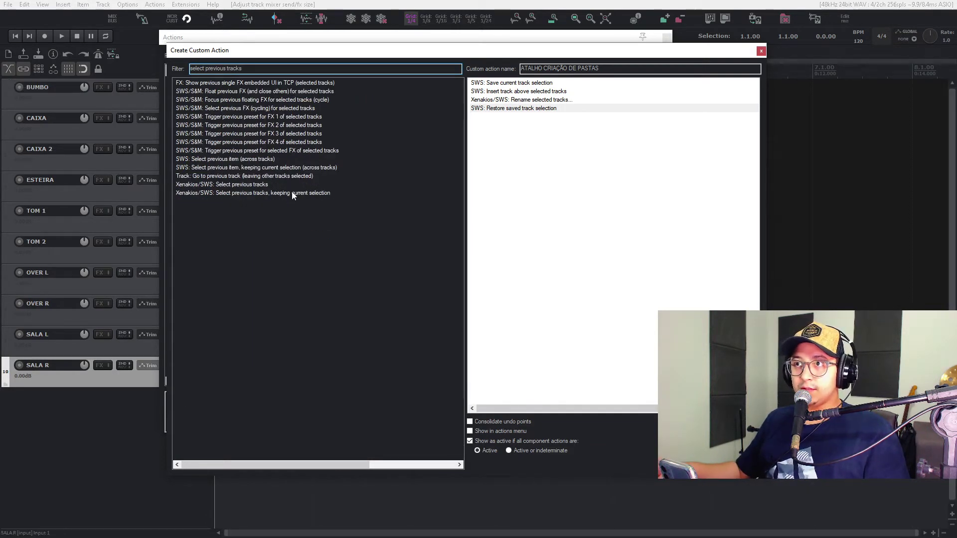
{"action": "left_click", "coordinate": [221, 194]}
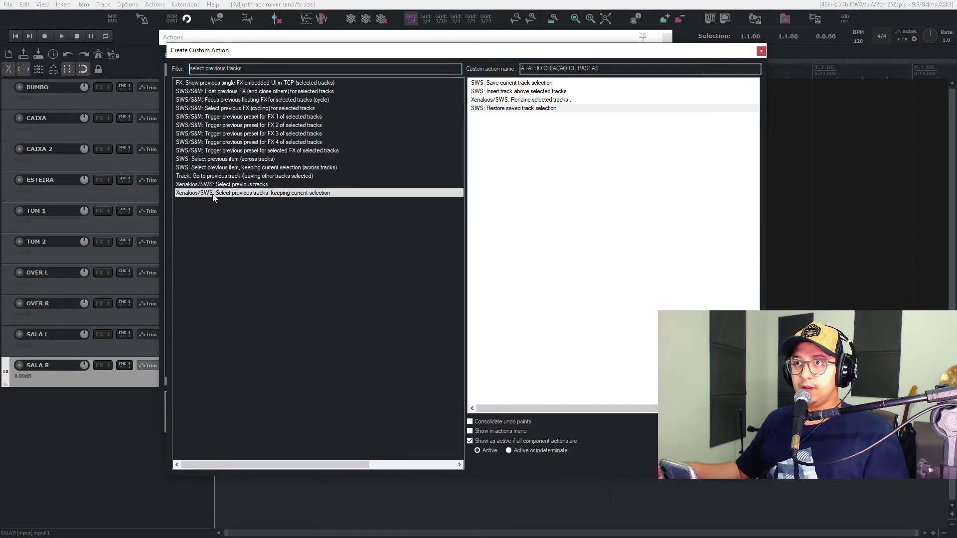
{"action": "double_click", "coordinate": [213, 195]}
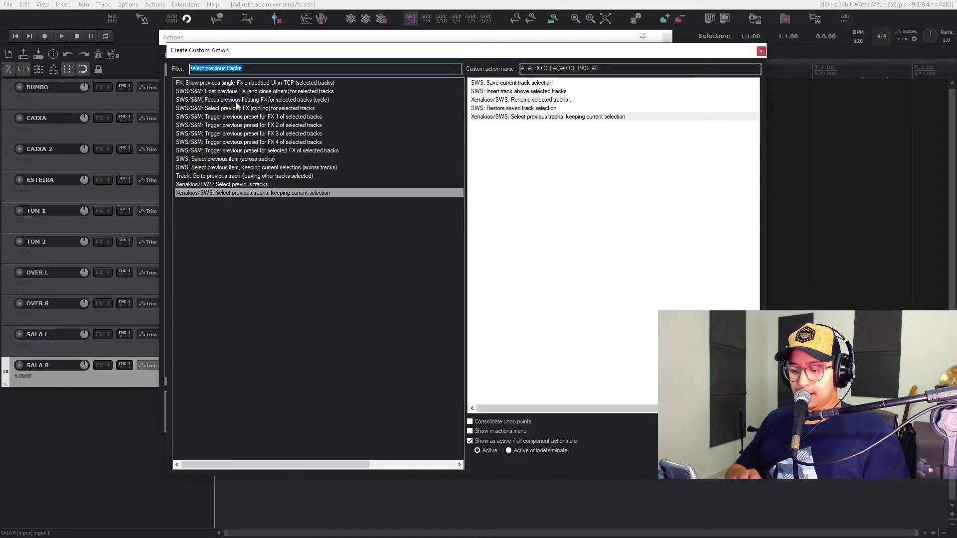
Step: Find "SWS: Unselect children of selected folder track(s)" and add it as the custom action's sixth command
{"action": "type", "text": "select children"}
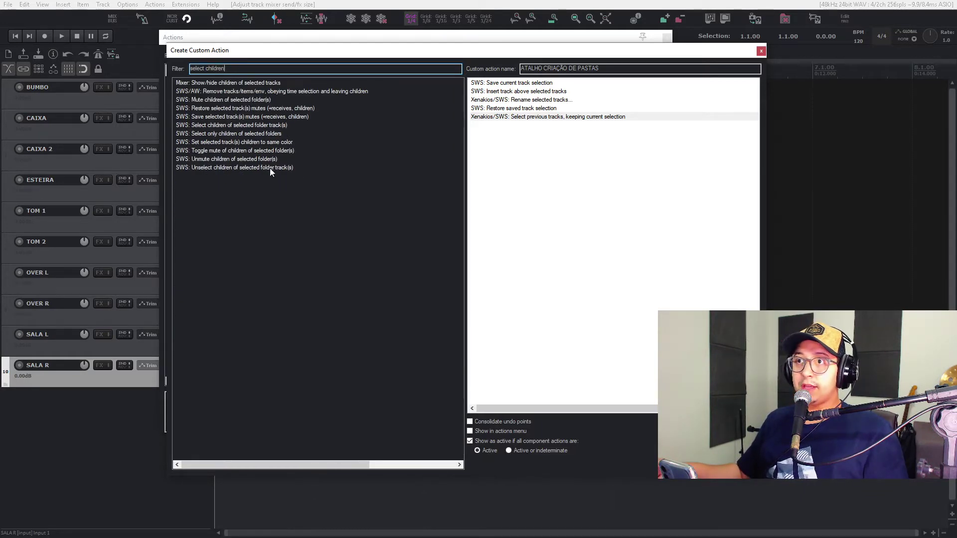
{"action": "left_click", "coordinate": [236, 168]}
{"action": "double_click", "coordinate": [204, 167]}
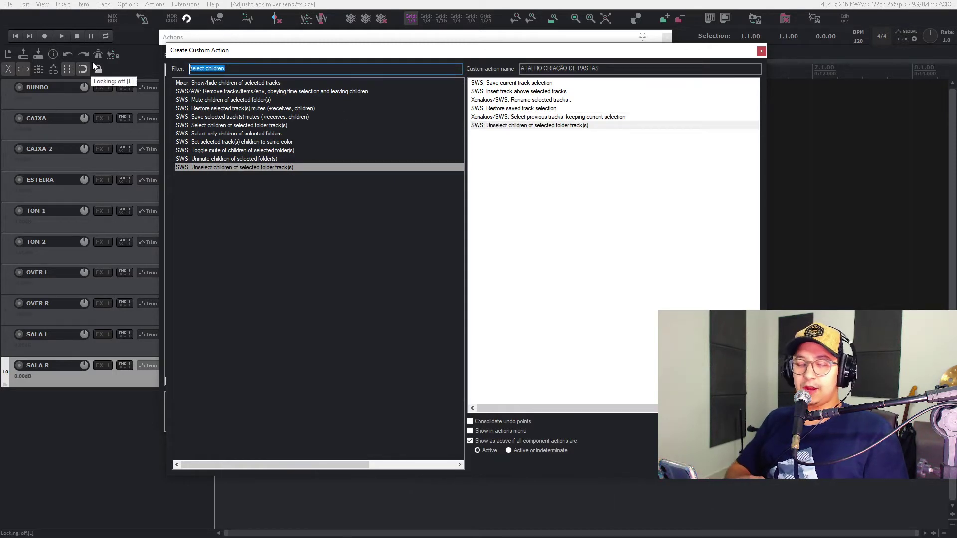
Step: Find "SWS: Make folder from selected tracks", add it as the seventh command, and save the custom action
{"action": "type", "text": "make folder"}
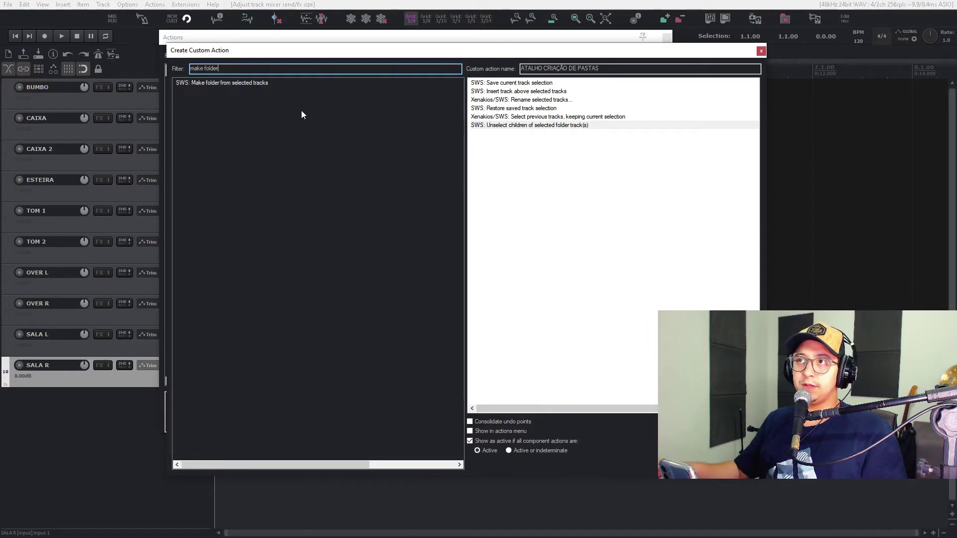
{"action": "double_click", "coordinate": [273, 86]}
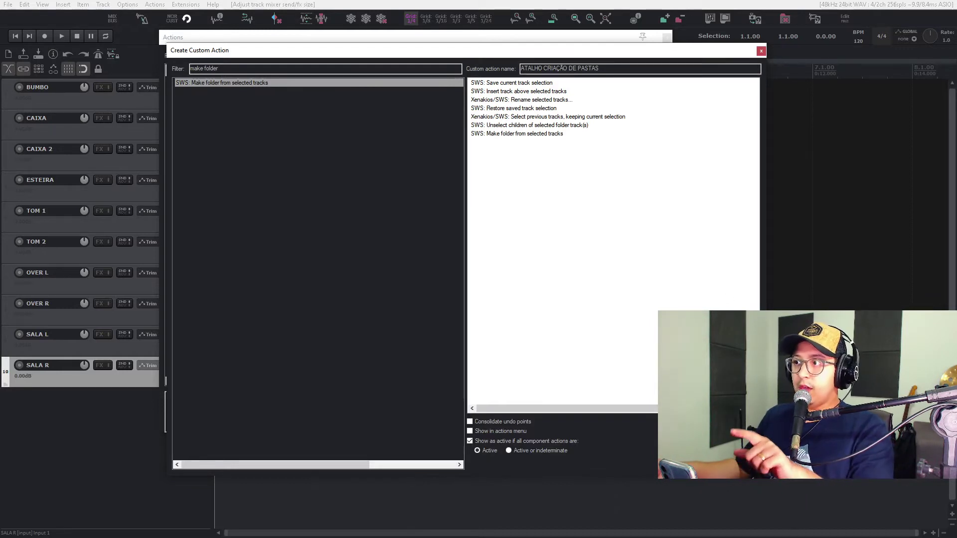
{"action": "key", "text": "Return"}
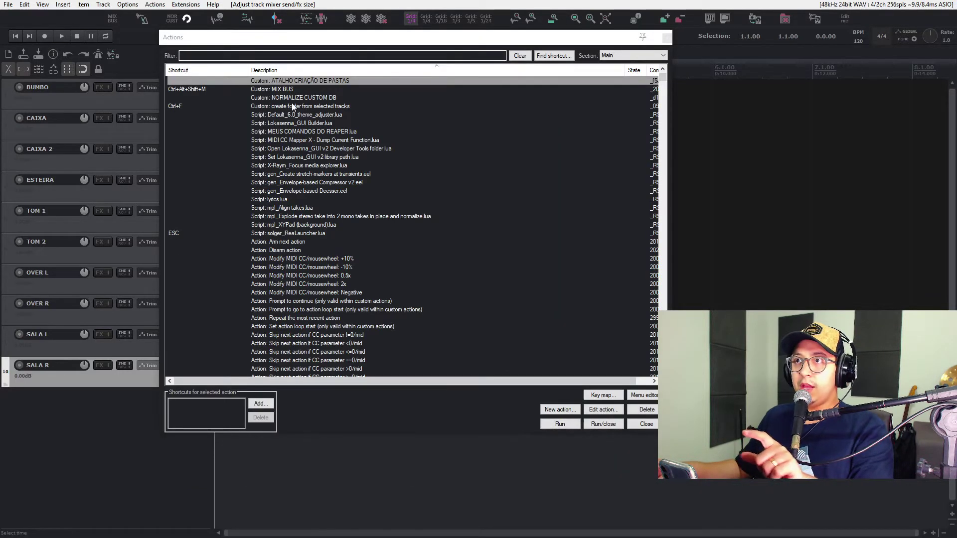
Step: Try to assign the Ctrl+F shortcut to ATALHO CRIAÇÃO DE PASTAS, decline overriding the existing mapping, and close the action list
{"action": "left_click", "coordinate": [293, 106]}
{"action": "left_click", "coordinate": [278, 80]}
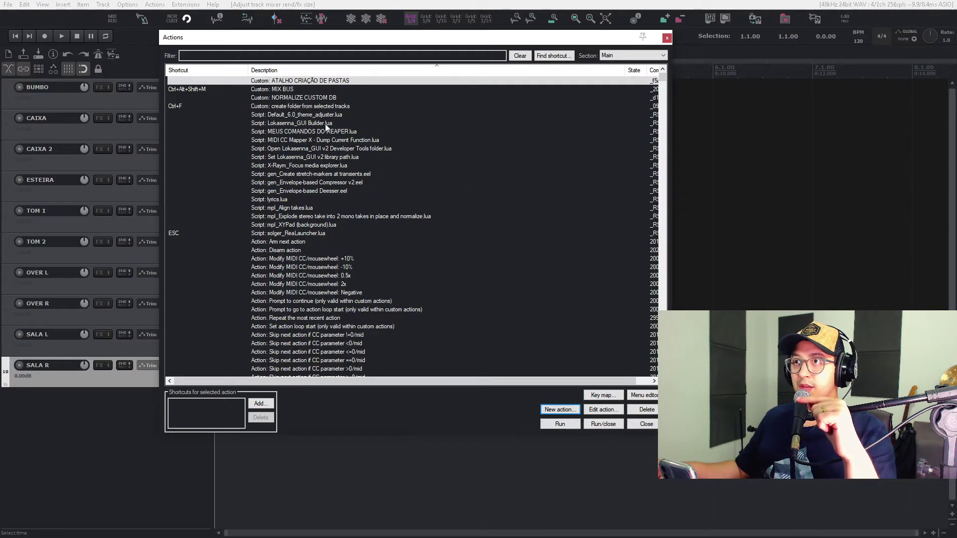
{"action": "left_click", "coordinate": [211, 408]}
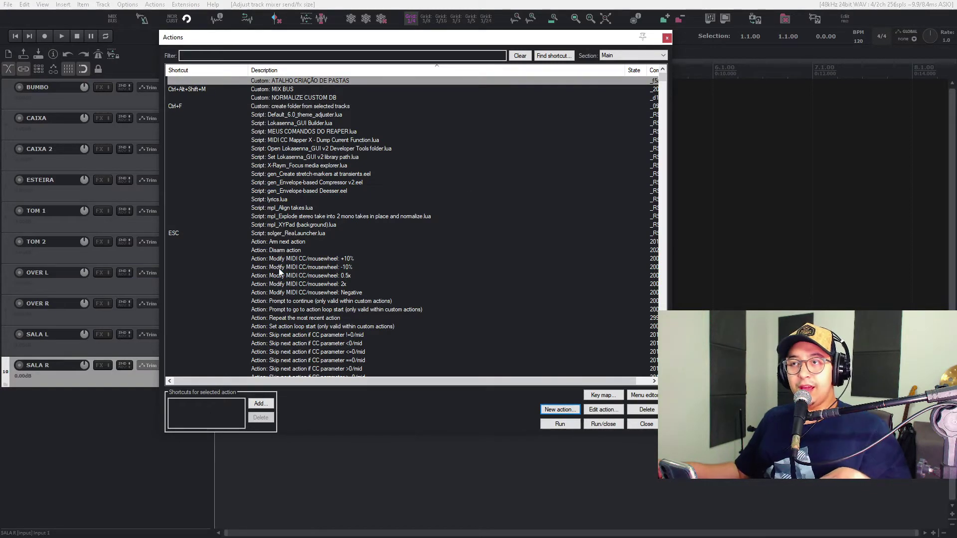
{"action": "left_click", "coordinate": [260, 404]}
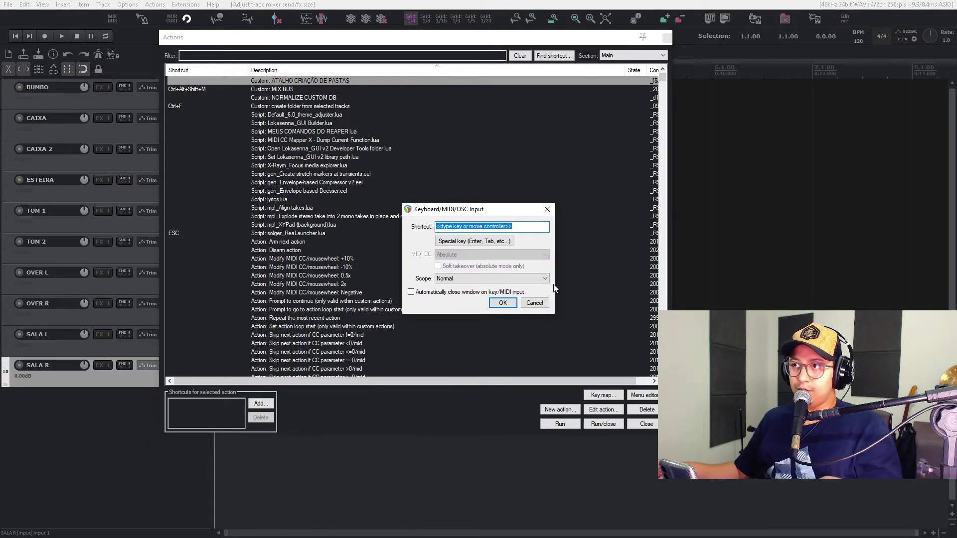
{"action": "key", "text": "ctrl+f"}
{"action": "left_click", "coordinate": [502, 303]}
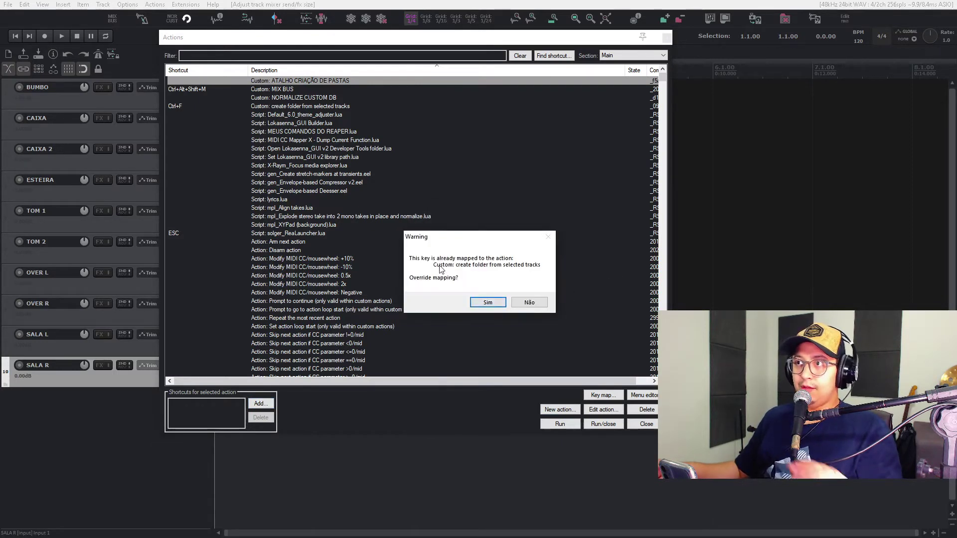
{"action": "left_click", "coordinate": [539, 303]}
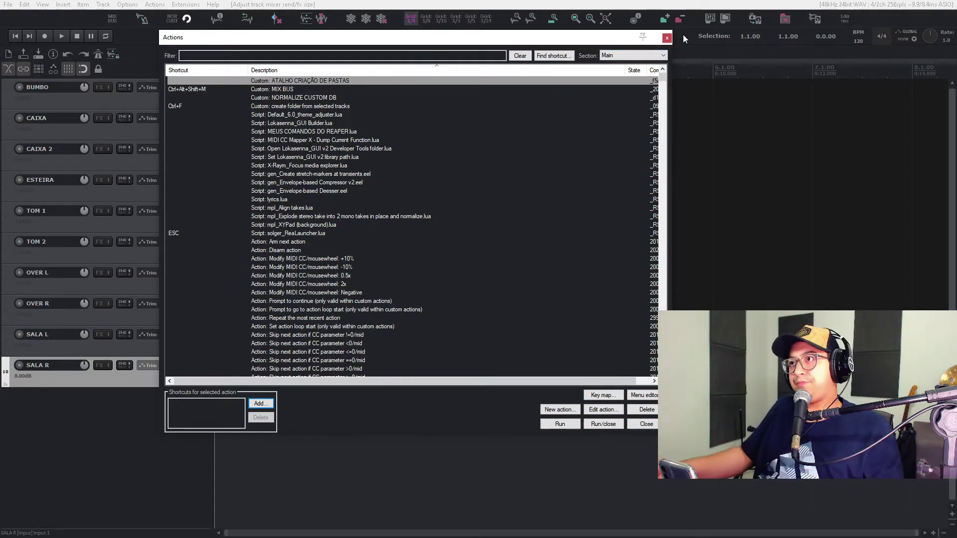
{"action": "left_click", "coordinate": [667, 39]}
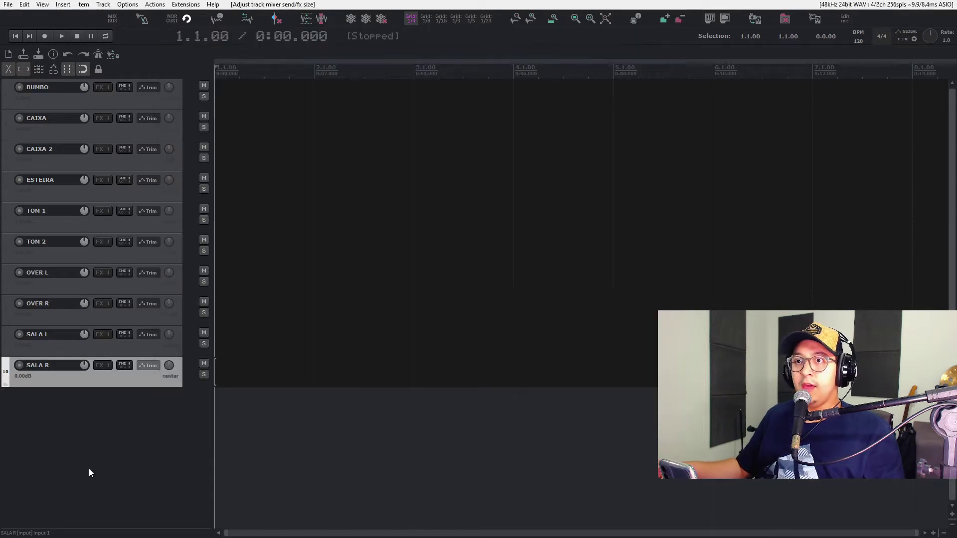
Step: Put all ten tracks from BUMBO to SALA R into a new folder track named BATERIA using the folder-creation custom action
{"action": "key", "text": "ctrl+m"}
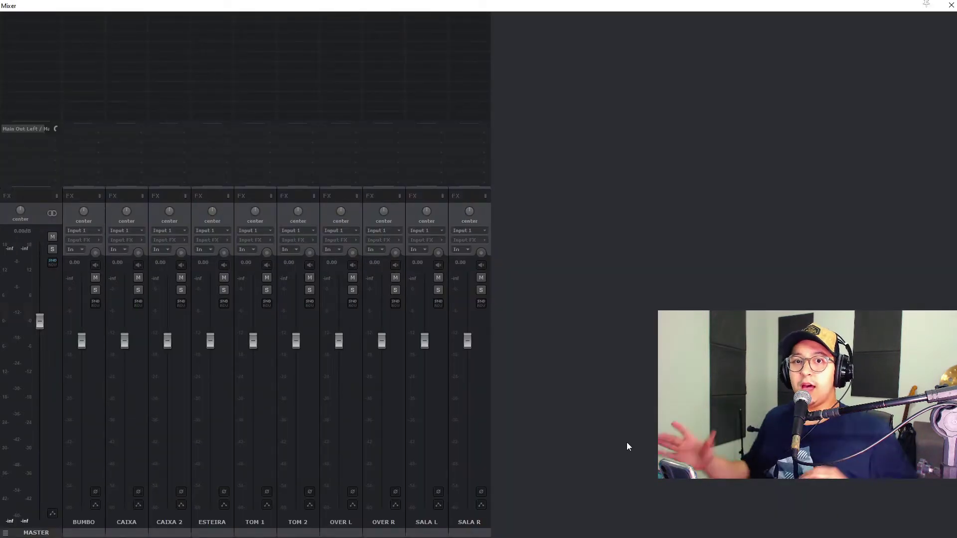
{"action": "key", "text": "ctrl+m"}
{"action": "left_click", "coordinate": [157, 385]}
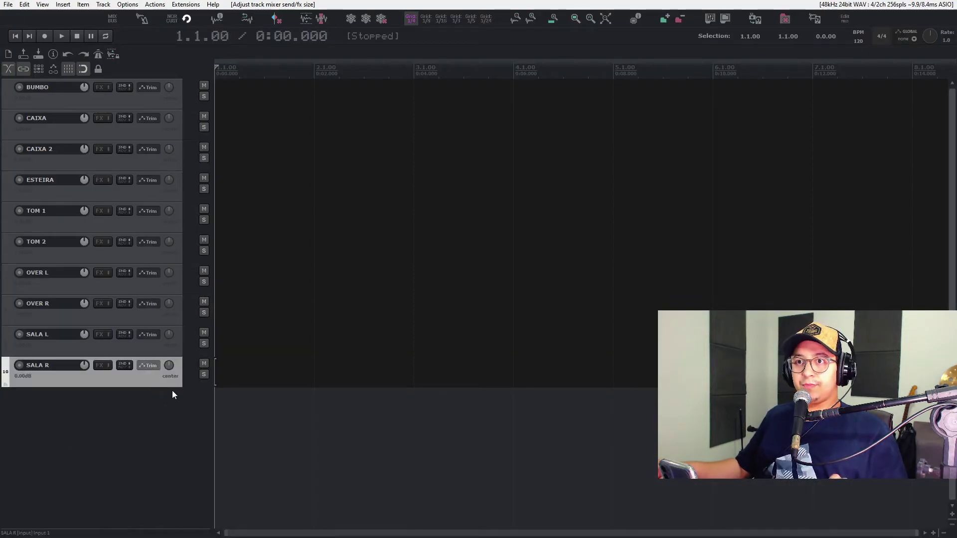
{"action": "left_click", "coordinate": [170, 102], "text": "shift"}
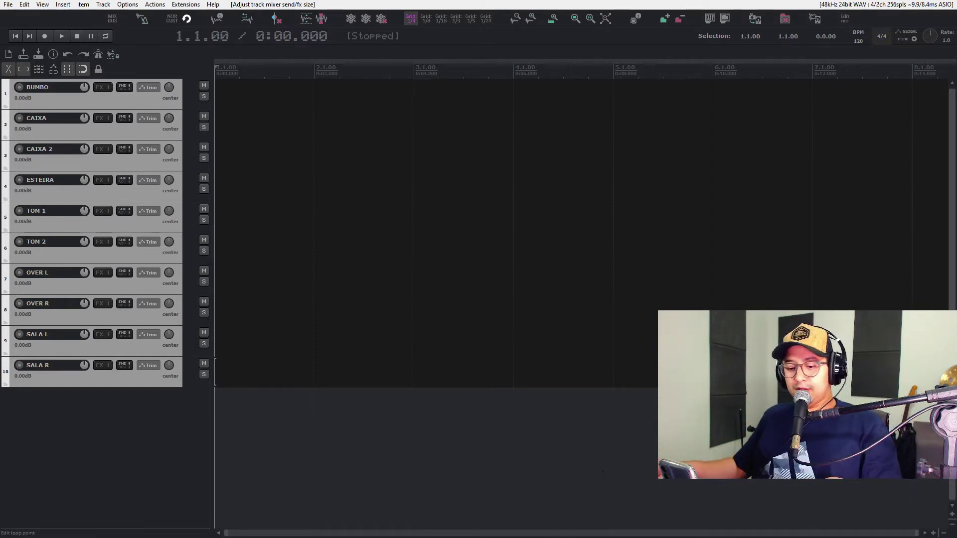
{"action": "key", "text": "ctrl+g"}
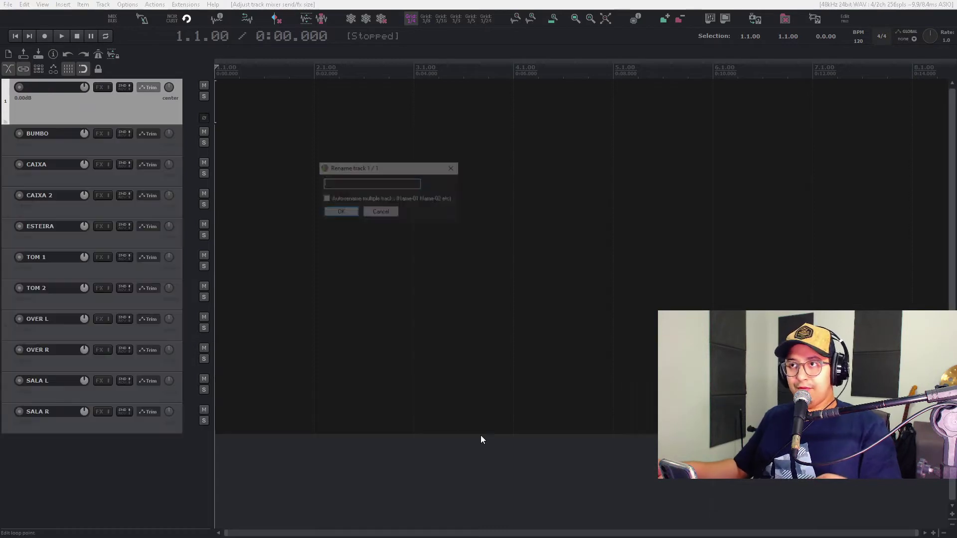
{"action": "left_click_drag", "start_coordinate": [353, 170], "coordinate": [431, 171]}
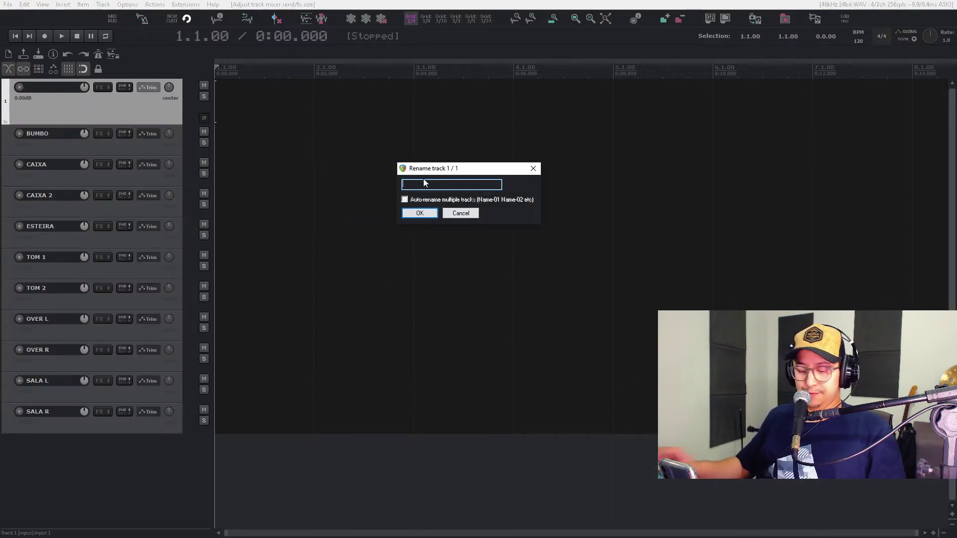
{"action": "type", "text": "BATERIA"}
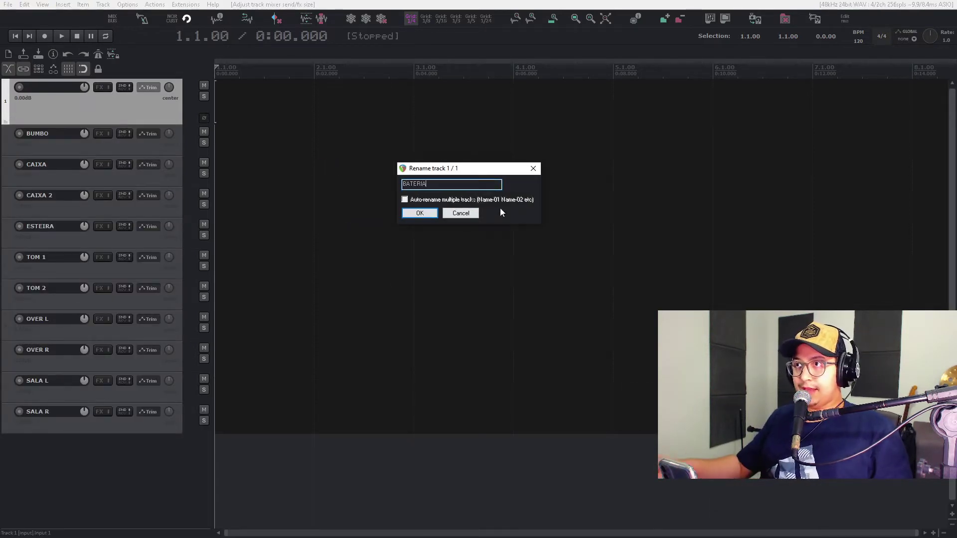
{"action": "key", "text": "Return"}
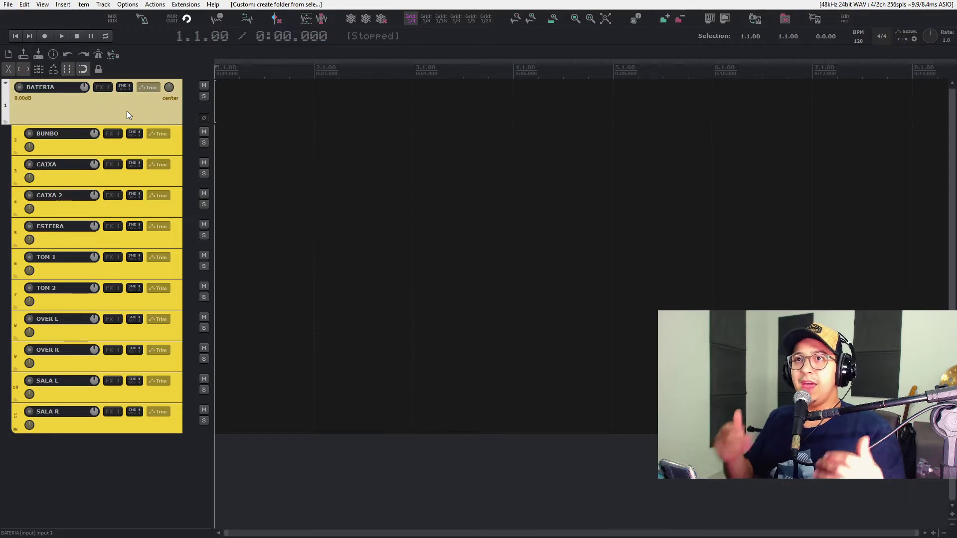
Step: Rename the BATERIA folder track to guitarra in the mixer
{"action": "key", "text": "ctrl+m"}
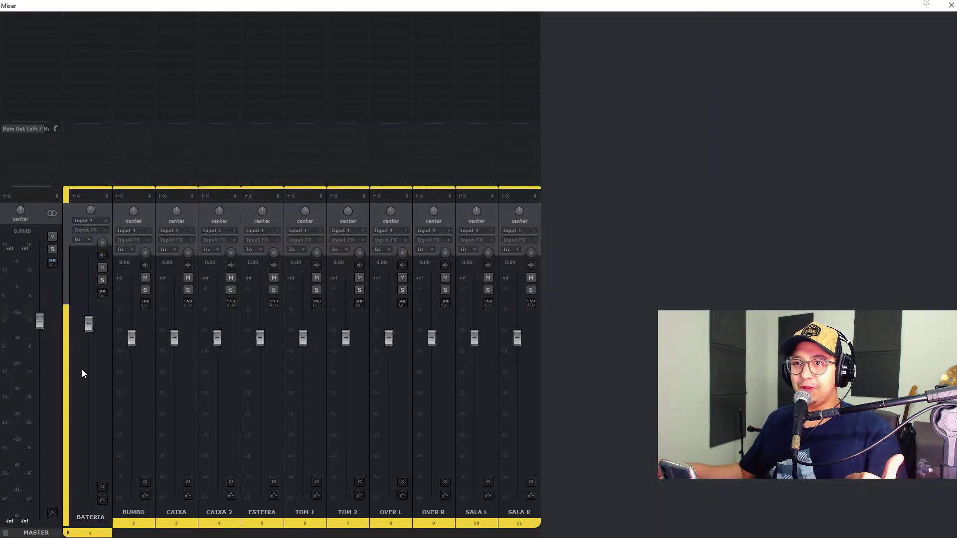
{"action": "left_click", "coordinate": [102, 366]}
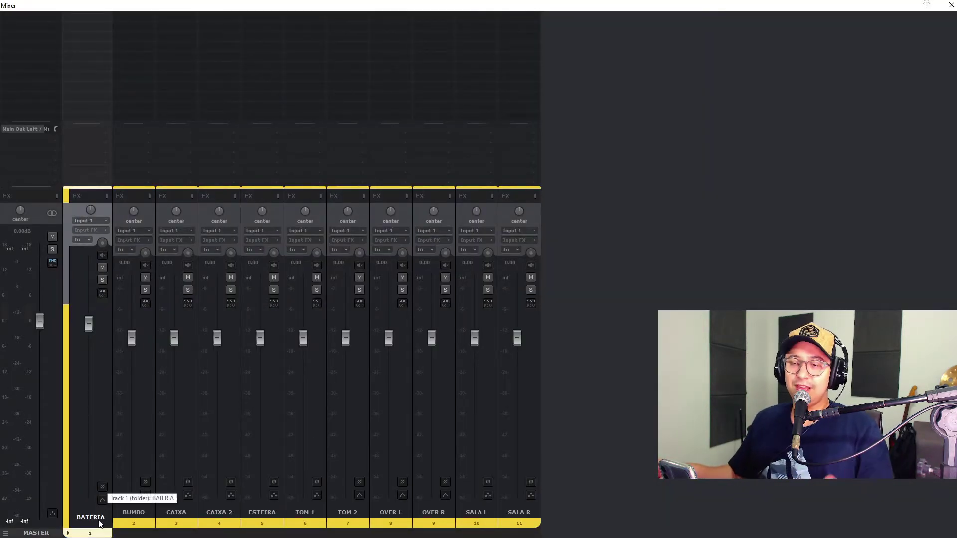
{"action": "double_click", "coordinate": [99, 520]}
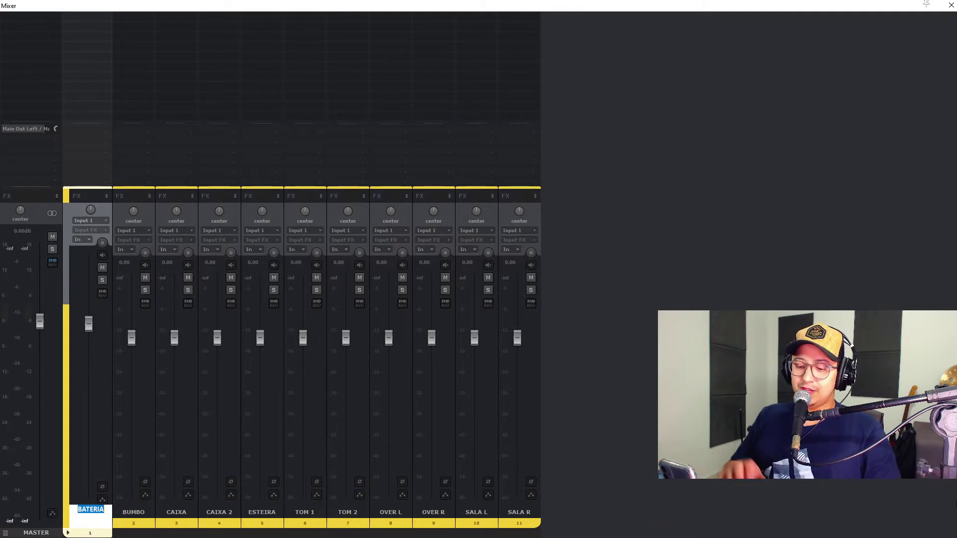
{"action": "type", "text": "9uitarra"}
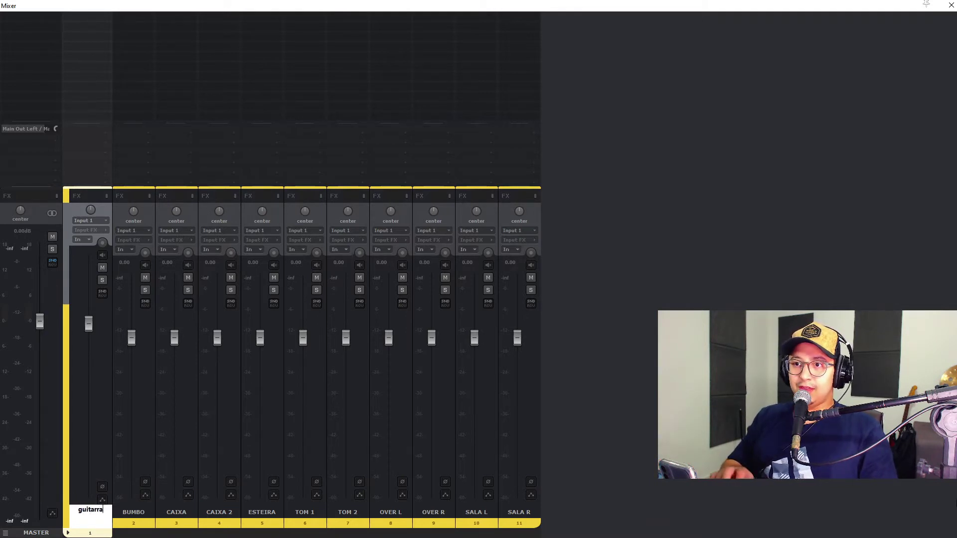
{"action": "key", "text": "Return"}
Step: Rename the guitarra folder track to PIANO in the mixer
{"action": "double_click", "coordinate": [90, 518]}
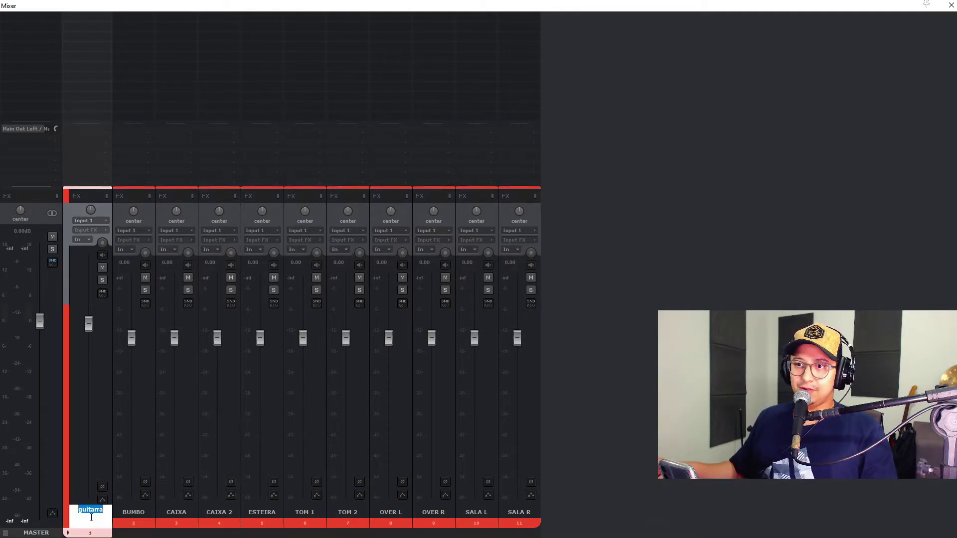
{"action": "type", "text": "PIANO"}
{"action": "key", "text": "Return"}
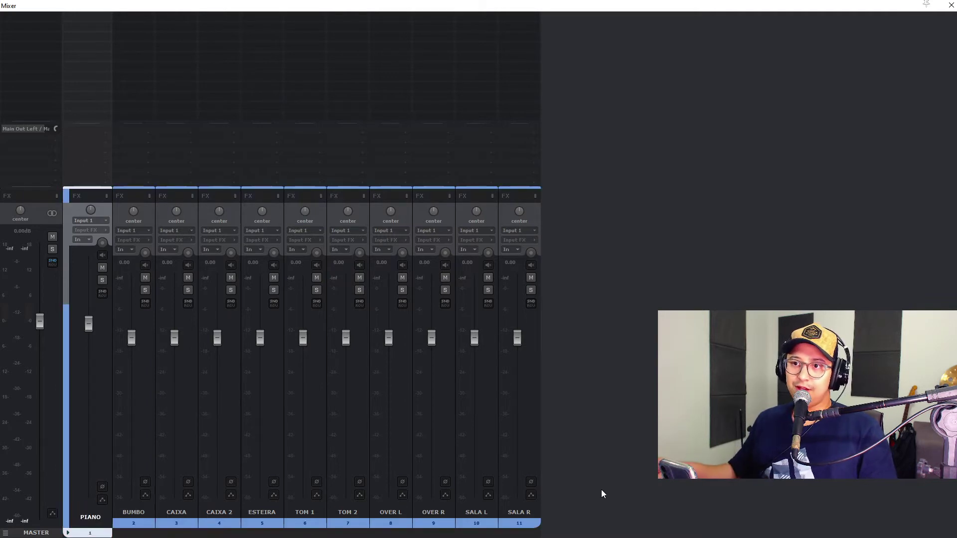
Step: Rename the PIANO folder track back to BATERIA in the mixer
{"action": "double_click", "coordinate": [102, 521]}
{"action": "type", "text": "BATERIA"}
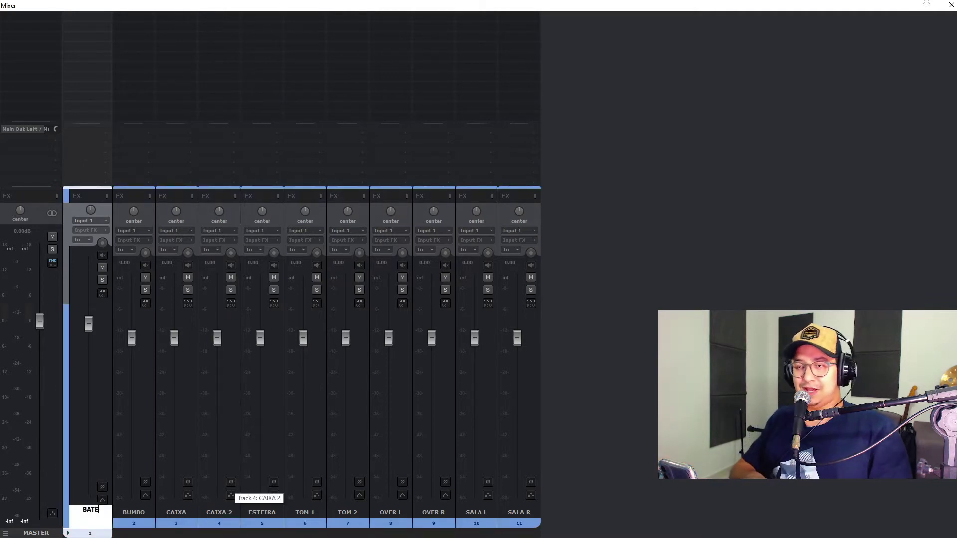
{"action": "key", "text": "Return"}
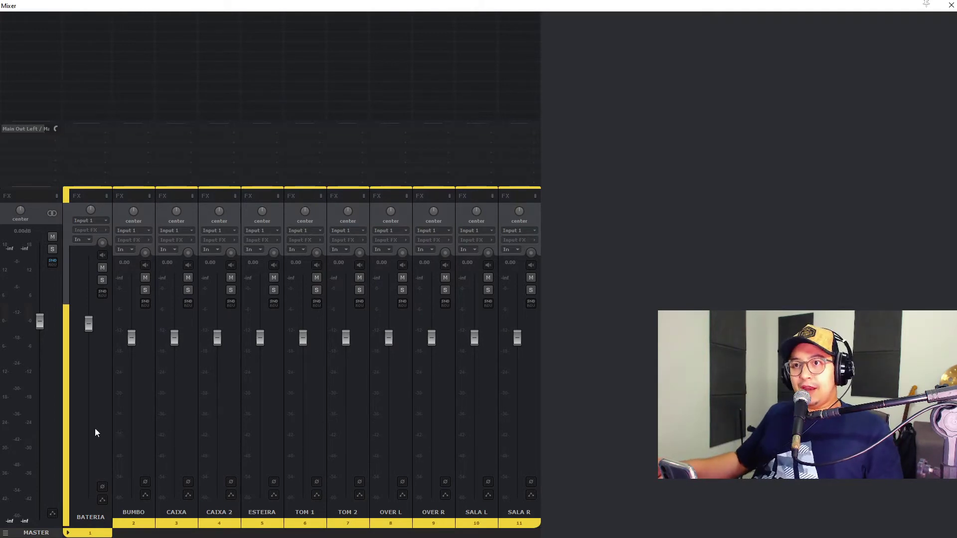
{"action": "key", "text": "ctrl+m"}
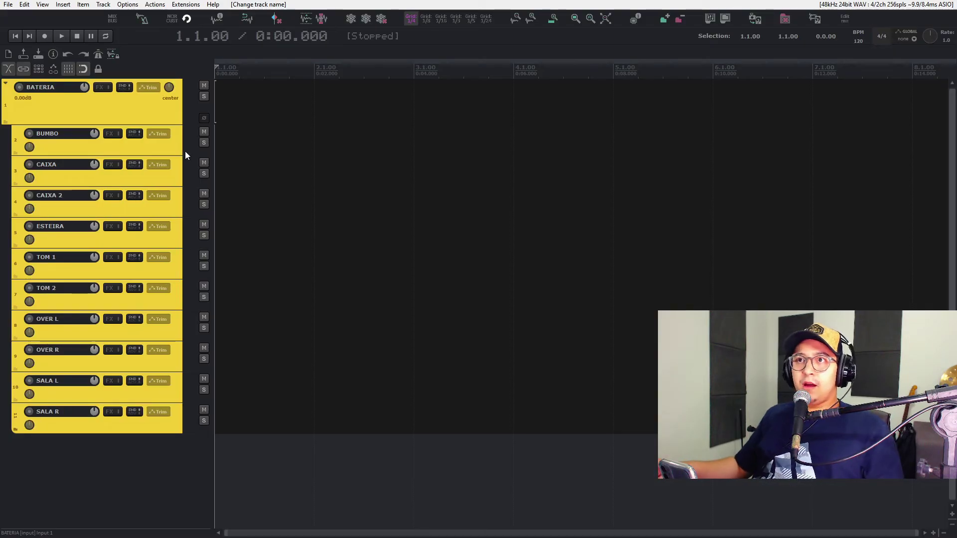
{"action": "key", "text": "ctrl+m"}
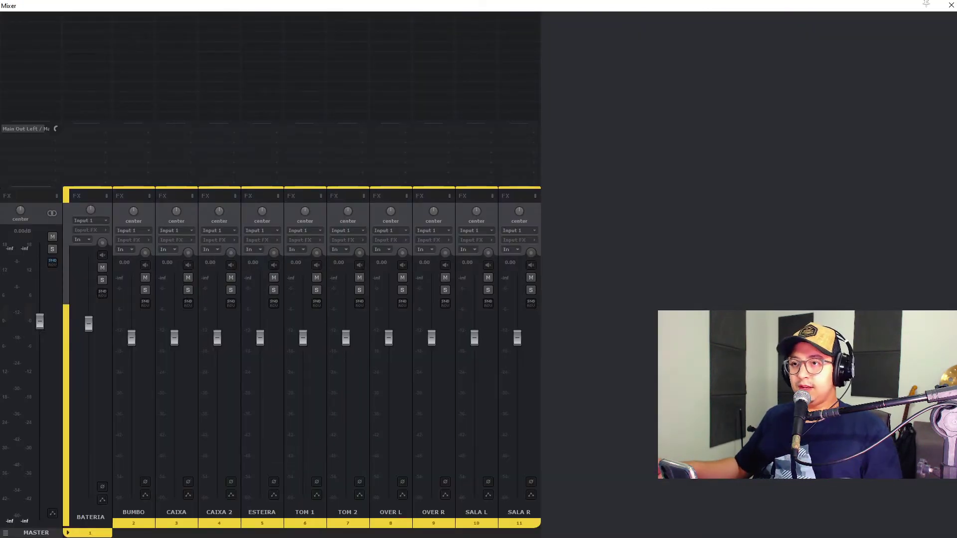
{"action": "left_click", "coordinate": [232, 410]}
{"action": "left_click", "coordinate": [319, 414], "text": "shift"}
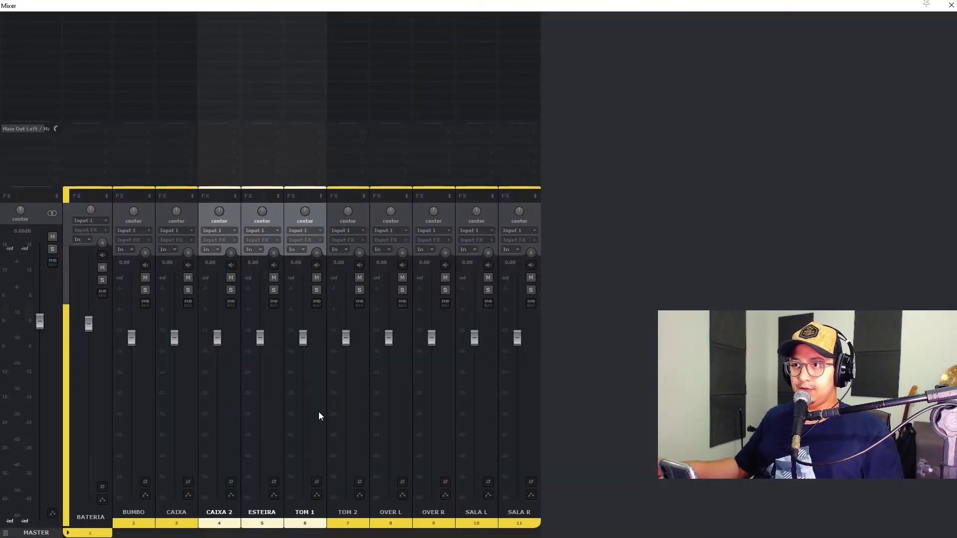
{"action": "left_click", "coordinate": [557, 341]}
{"action": "key", "text": "ctrl+m"}
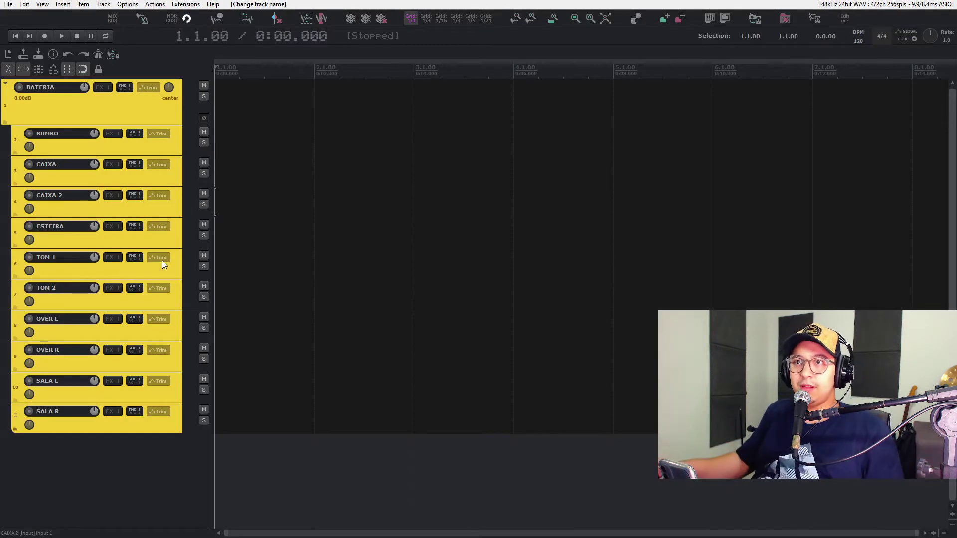
{"action": "left_click", "coordinate": [167, 421]}
{"action": "left_click", "coordinate": [177, 150], "text": "shift"}
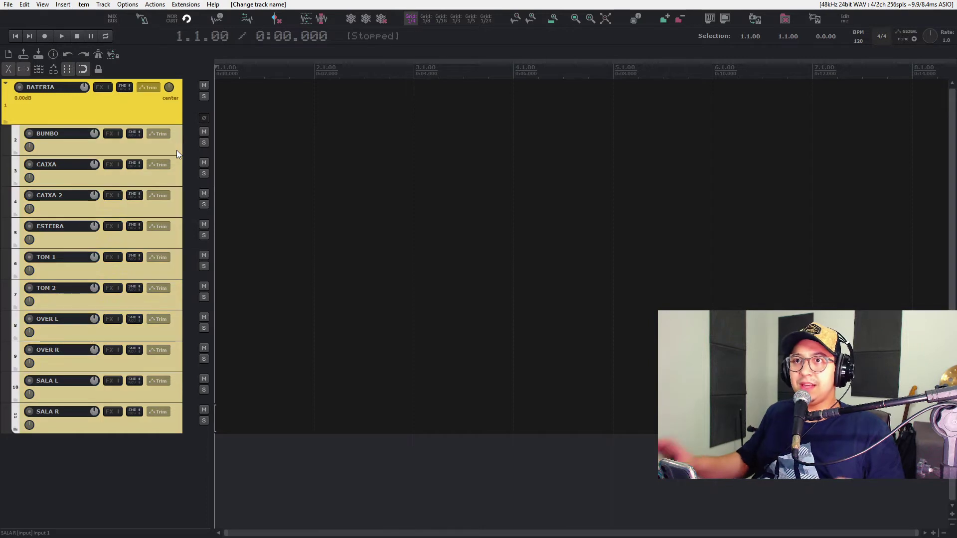
{"action": "left_click", "coordinate": [154, 498]}
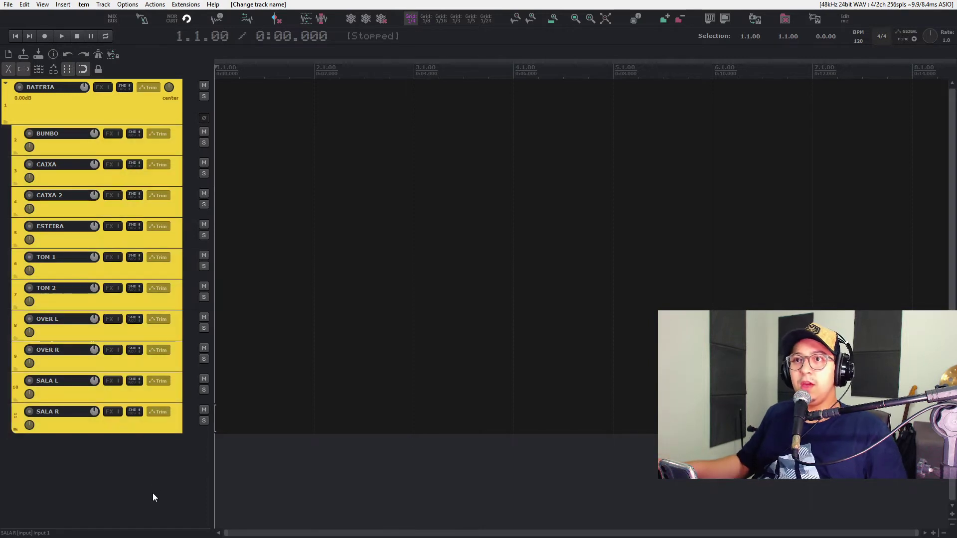
{"action": "left_click", "coordinate": [179, 180]}
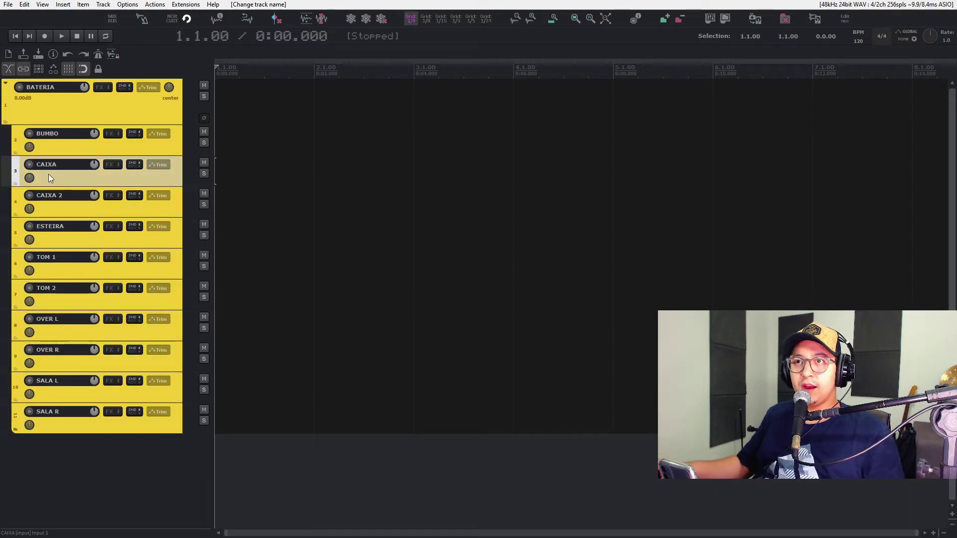
{"action": "left_click", "coordinate": [151, 243]}
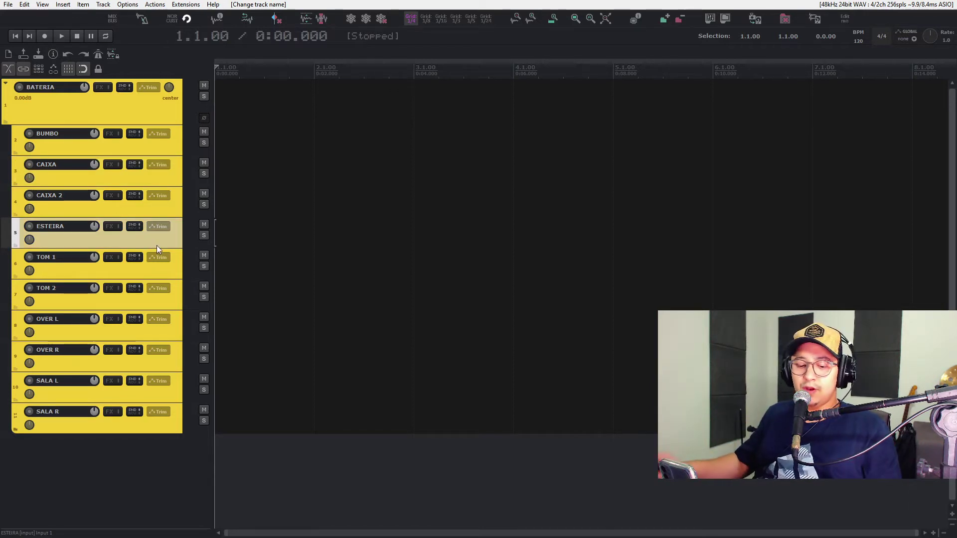
Step: Group the CAIXA, CAIXA 2 and ESTEIRA channels in the mixer into a new folder track named CAIXA MASTER using the folder-creation action
{"action": "key", "text": "ctrl+m"}
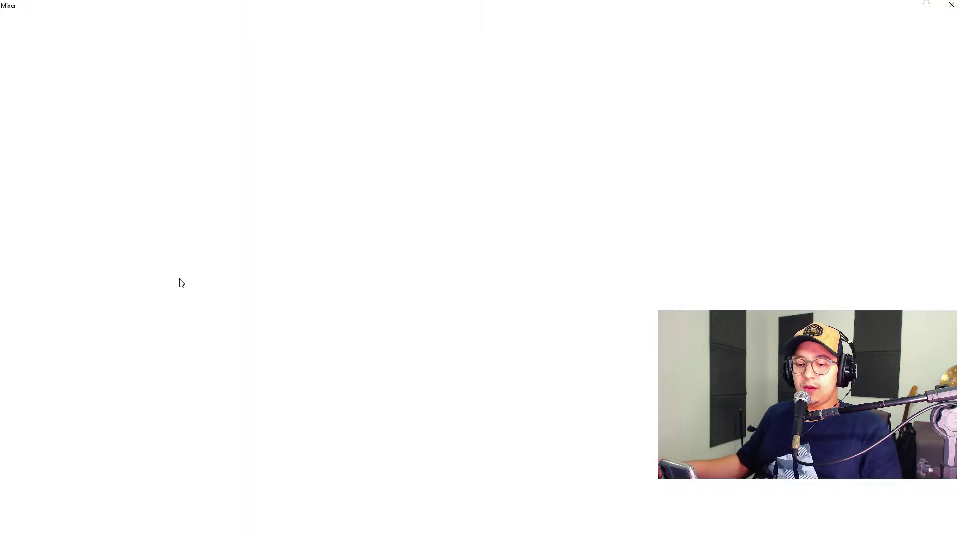
{"action": "left_click", "coordinate": [193, 404]}
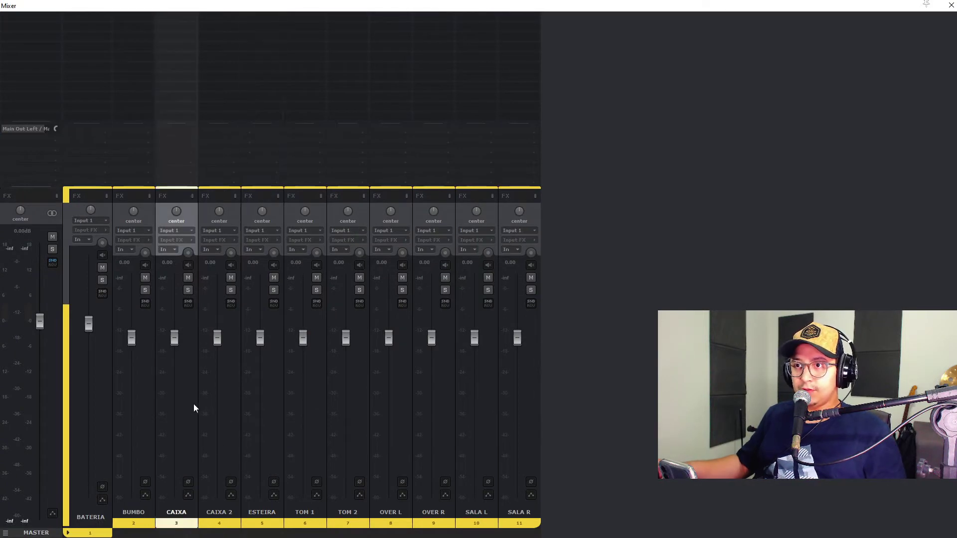
{"action": "left_click", "coordinate": [274, 406], "text": "shift"}
{"action": "key", "text": "ctrl+t"}
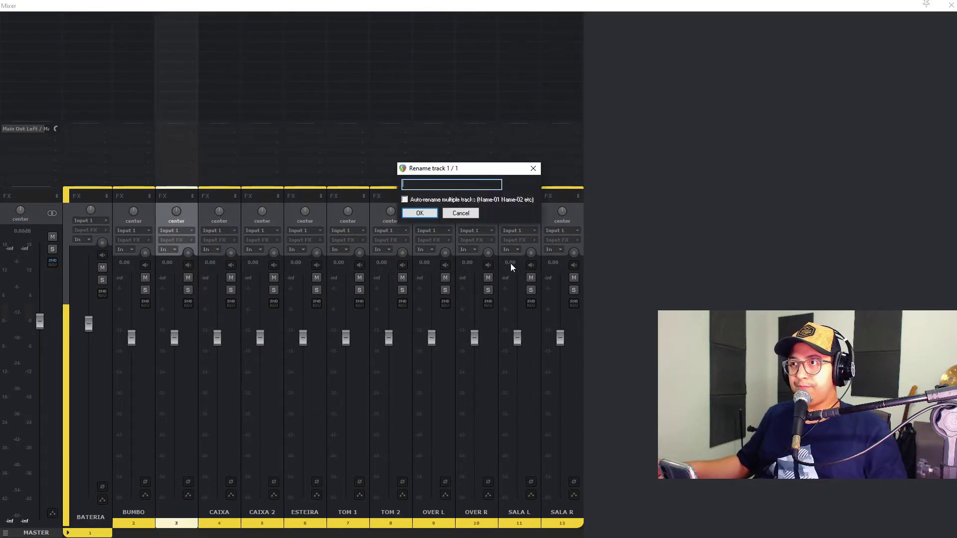
{"action": "type", "text": "CAIXA M"}
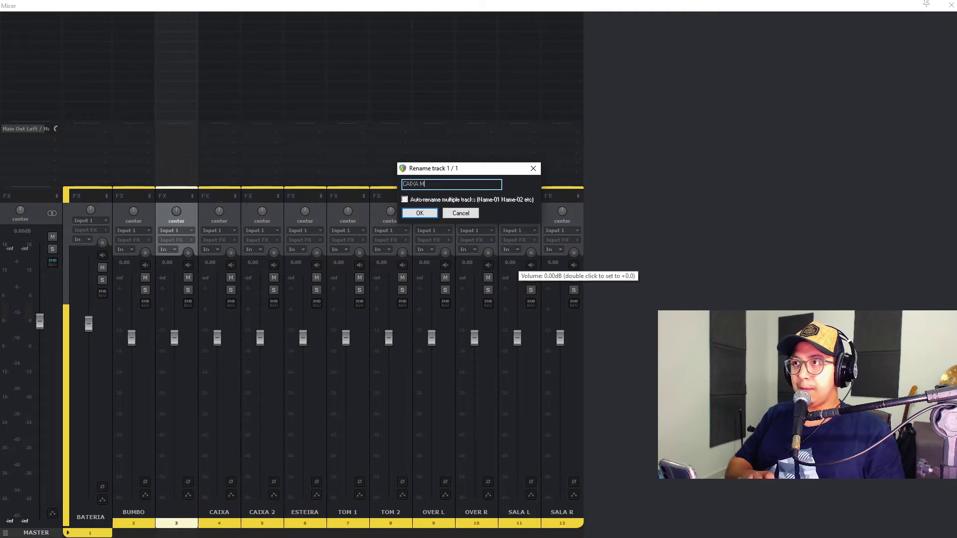
{"action": "type", "text": "ASTER"}
{"action": "key", "text": "Return"}
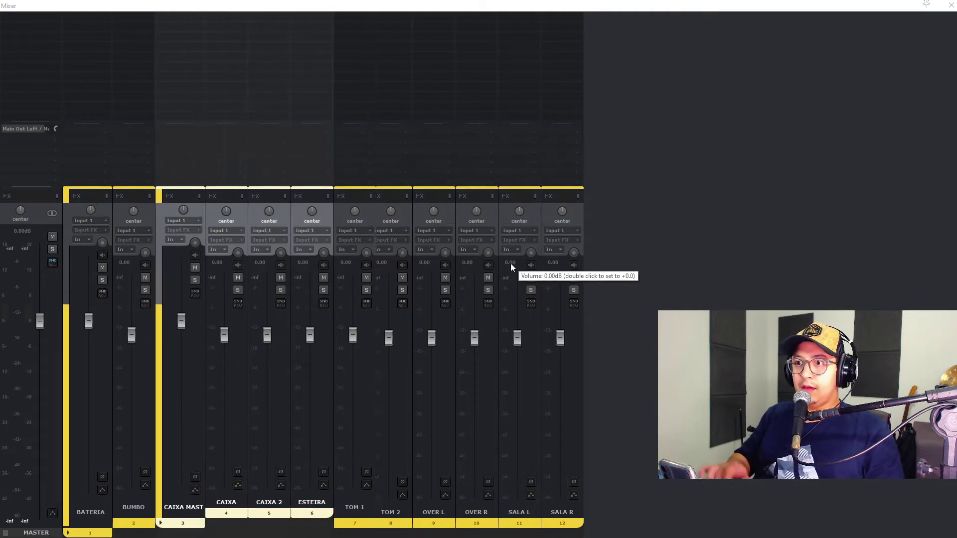
{"action": "left_click", "coordinate": [319, 412]}
{"action": "left_click", "coordinate": [216, 424]}
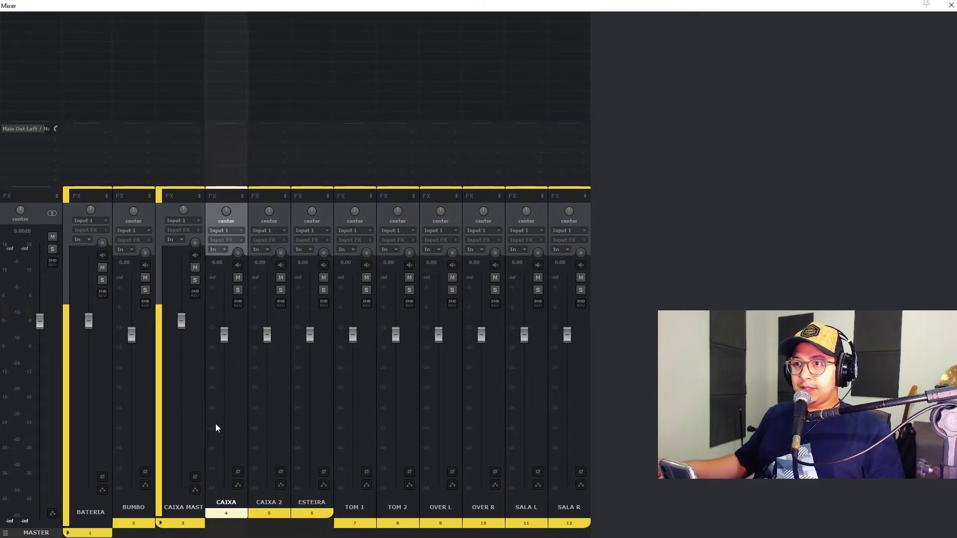
{"action": "left_click", "coordinate": [196, 424]}
{"action": "left_click", "coordinate": [102, 407]}
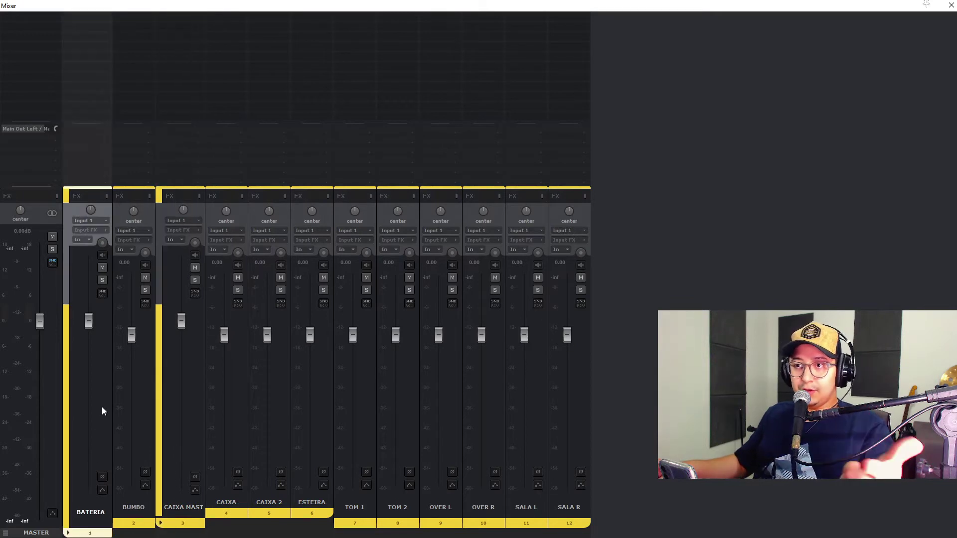
{"action": "left_click", "coordinate": [191, 409]}
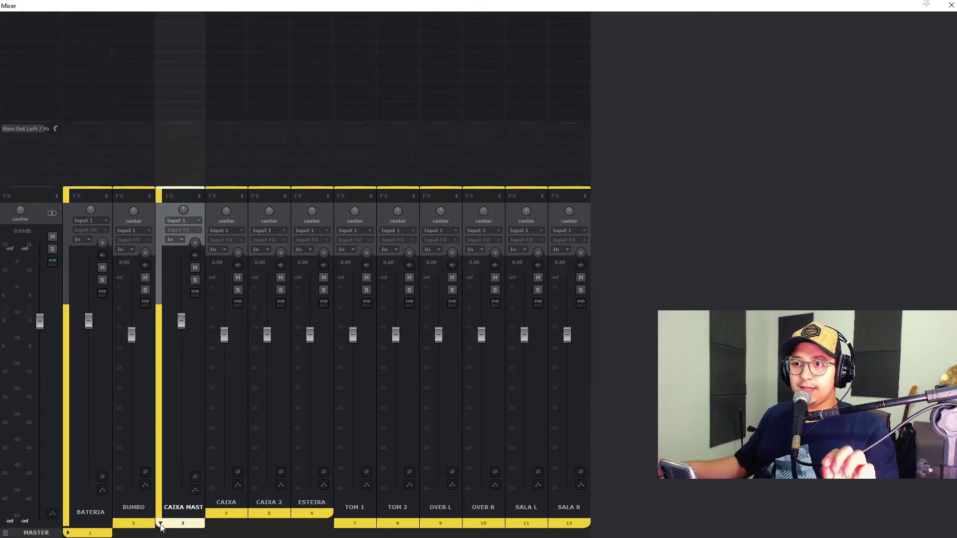
Step: Toggle the CAIXA MASTER folder's child channels in the mixer and shrink its child tracks in the track list
{"action": "left_click", "coordinate": [160, 524]}
{"action": "left_click", "coordinate": [161, 523]}
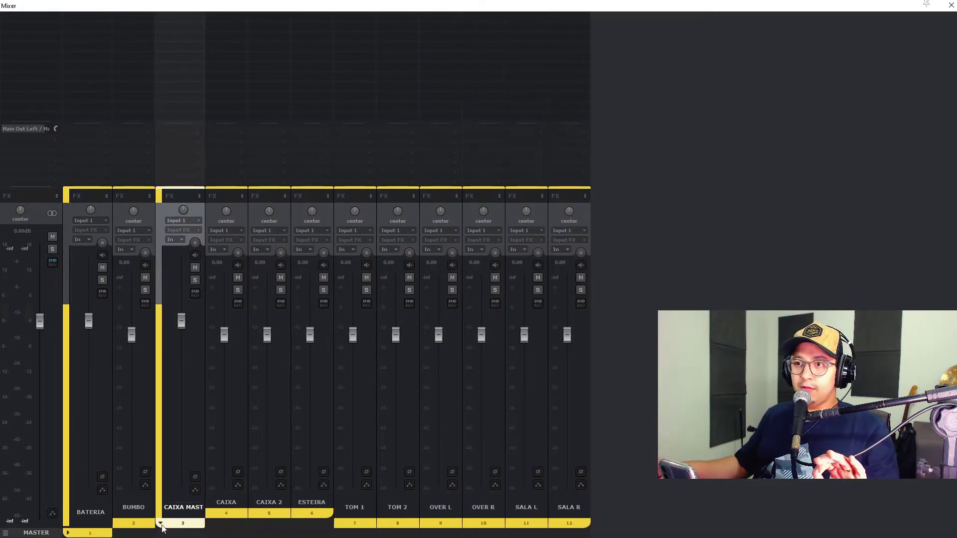
{"action": "left_click", "coordinate": [160, 523]}
{"action": "left_click", "coordinate": [161, 524]}
{"action": "left_click", "coordinate": [161, 524]}
{"action": "key", "text": "ctrl+m"}
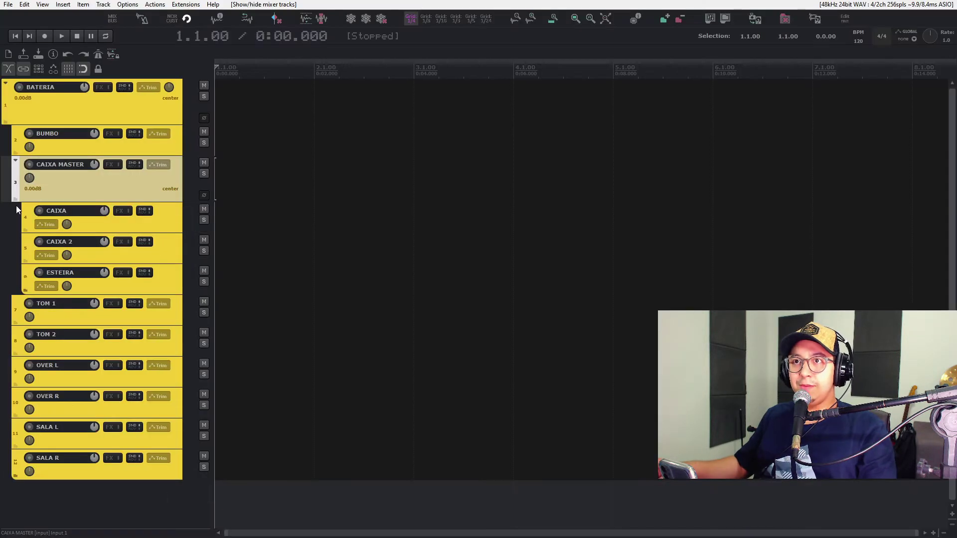
{"action": "left_click", "coordinate": [13, 171]}
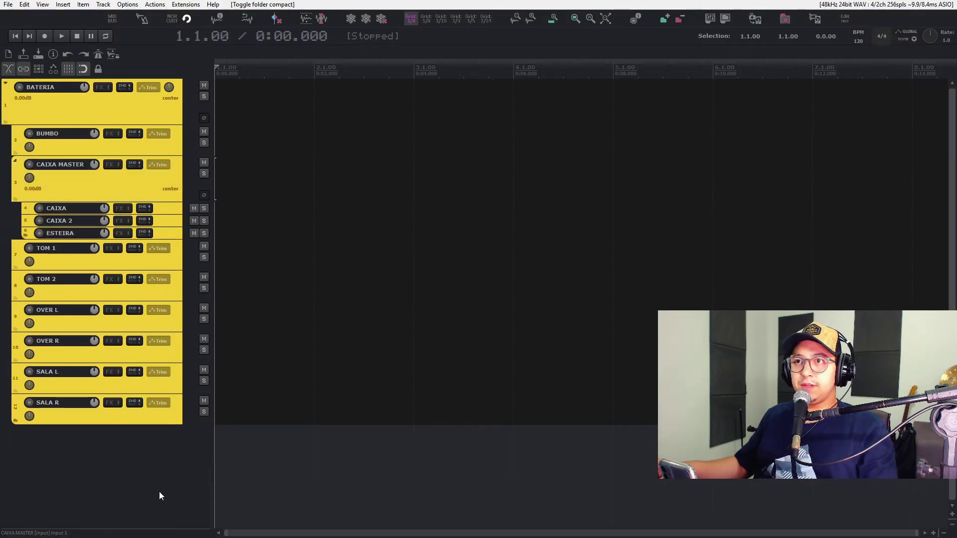
Step: Collapse the CAIXA MASTER folder in the mixer so its child channels are hidden
{"action": "key", "text": "ctrl+m"}
{"action": "left_click", "coordinate": [172, 488]}
{"action": "left_click", "coordinate": [160, 524]}
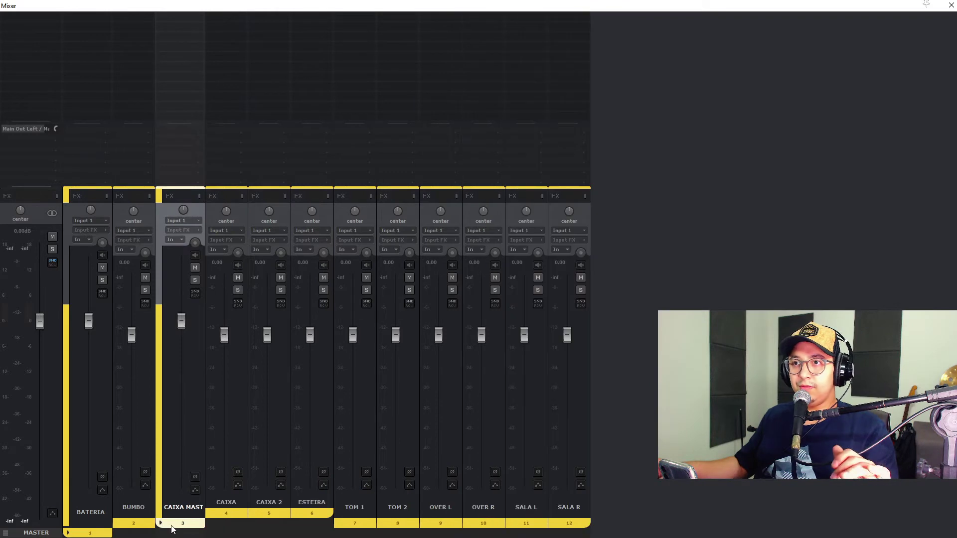
{"action": "left_click", "coordinate": [318, 394]}
{"action": "left_click", "coordinate": [231, 396], "text": "shift"}
{"action": "left_click", "coordinate": [192, 405]}
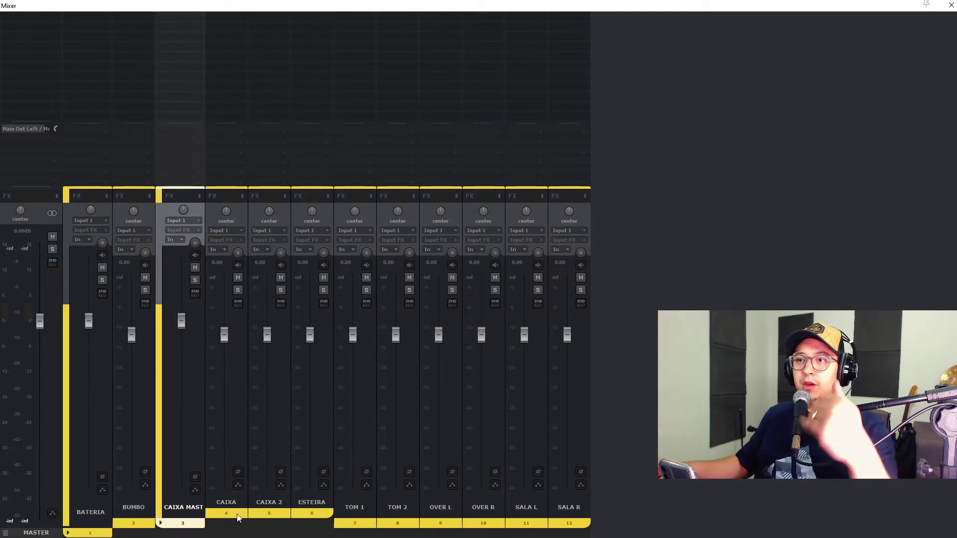
{"action": "left_click", "coordinate": [160, 523]}
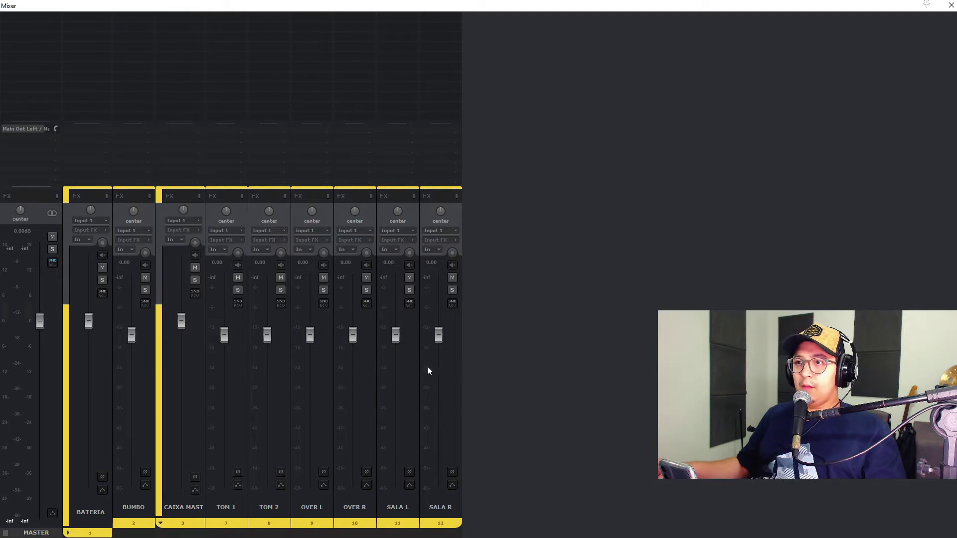
Step: Group the OVER L and OVER R channels into a new folder track named OVERHEADS using the folder-creation action
{"action": "left_click", "coordinate": [315, 420]}
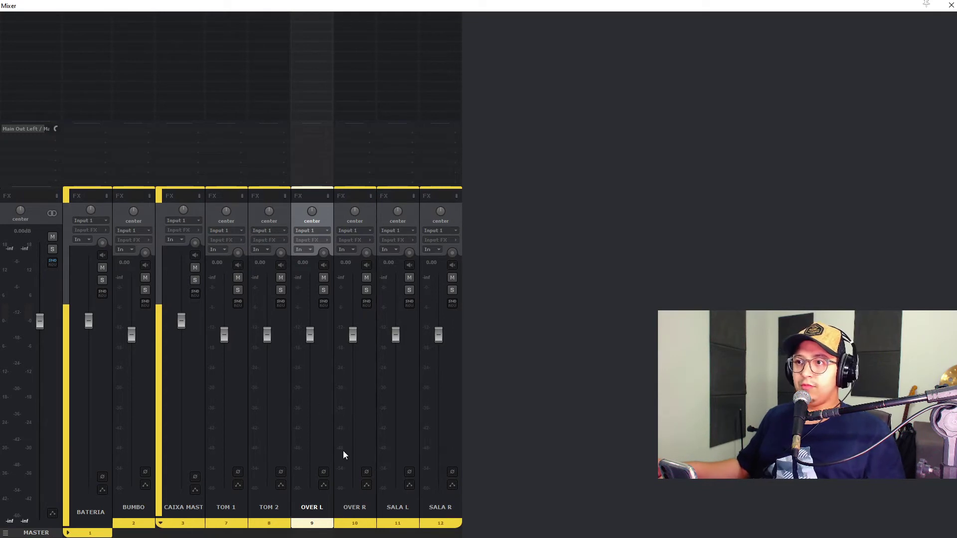
{"action": "left_click", "coordinate": [367, 413], "text": "shift"}
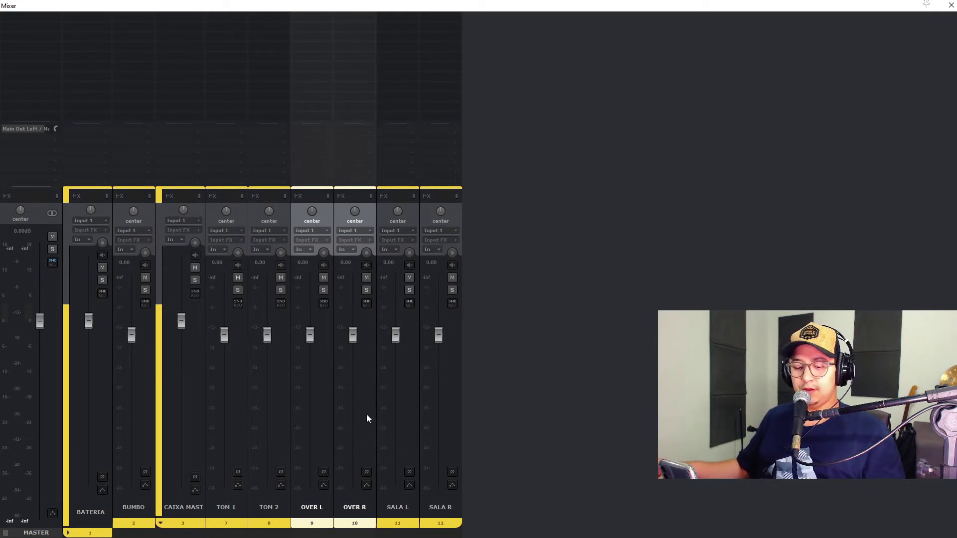
{"action": "key", "text": "ctrl+t"}
{"action": "type", "text": "OVERHEADS"}
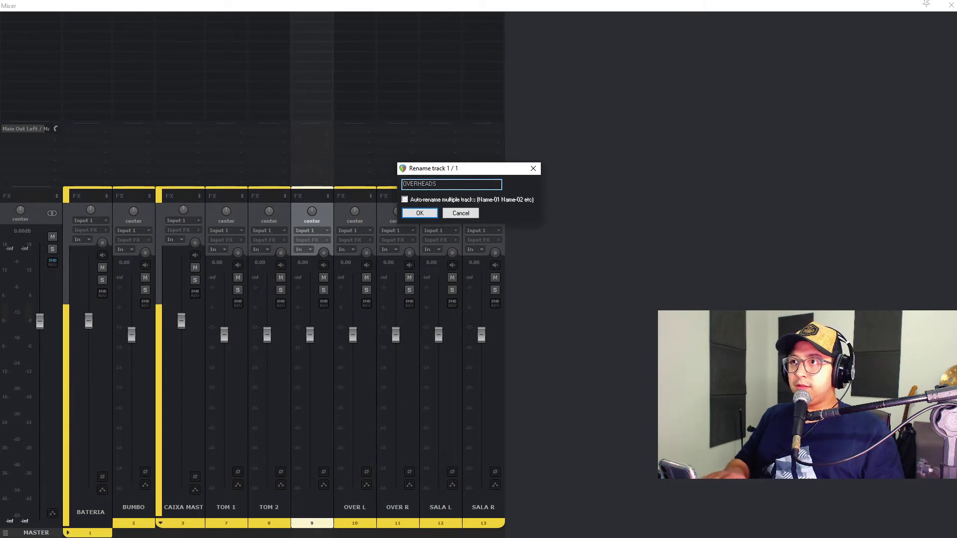
{"action": "key", "text": "Return"}
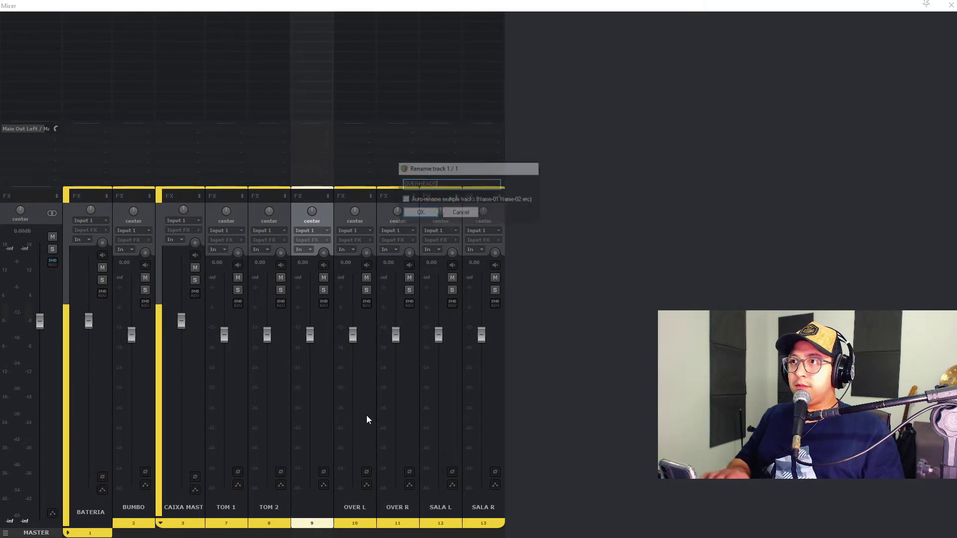
Step: Pan the OVER L channel 100% left and the OVER R channel 100% right
{"action": "left_click", "coordinate": [375, 397]}
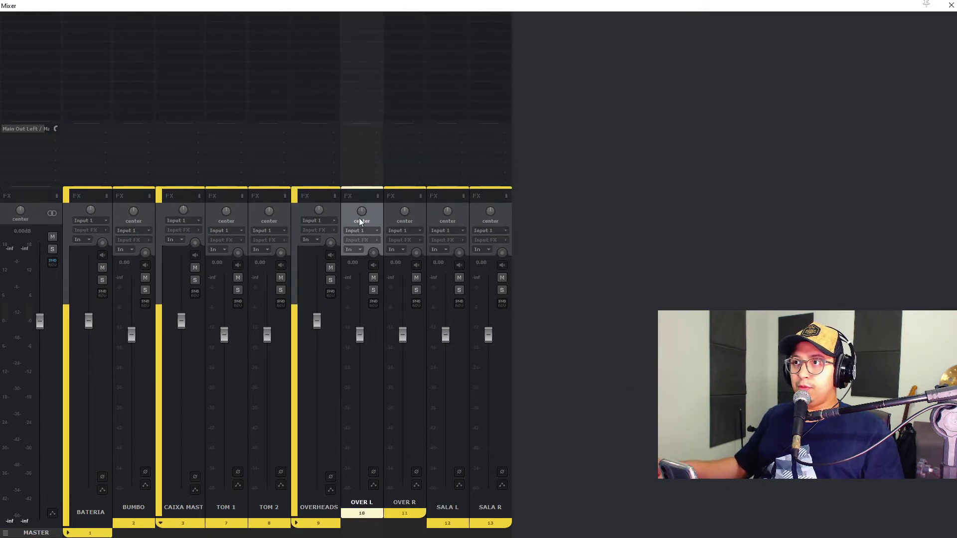
{"action": "left_click", "coordinate": [417, 428]}
{"action": "left_click", "coordinate": [372, 418]}
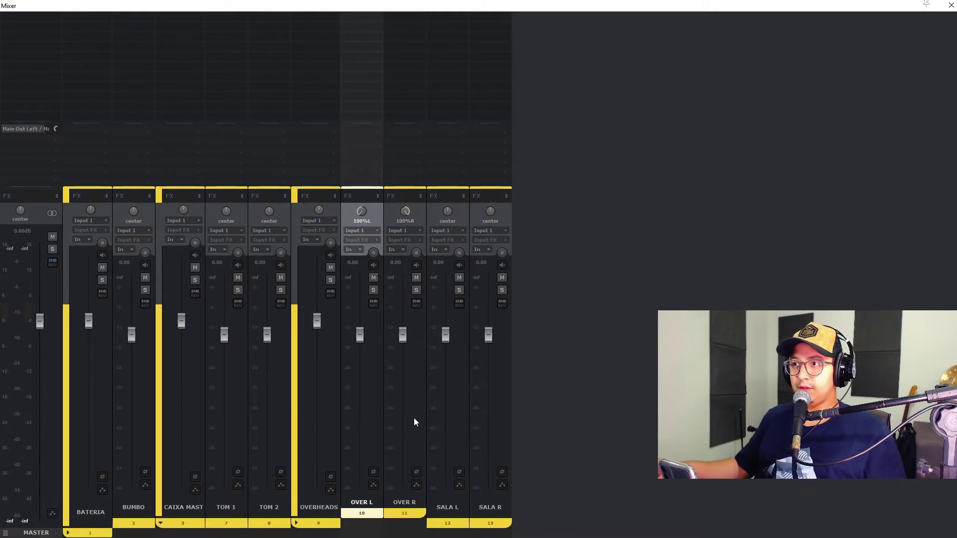
{"action": "left_click", "coordinate": [413, 419]}
{"action": "left_click", "coordinate": [378, 397]}
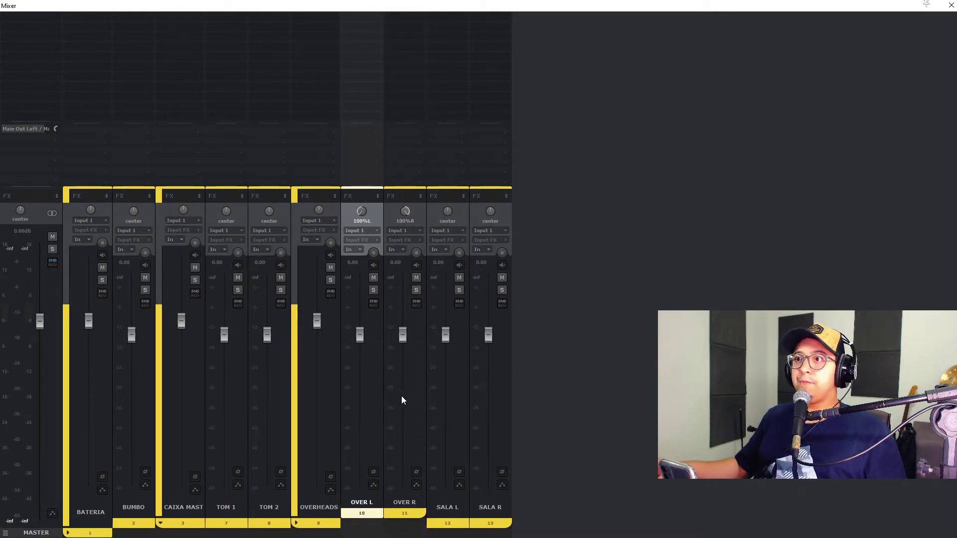
Step: Find the Kilohearts Filter plug-in by filtering for FILT and add it to the OVER R track
{"action": "left_click", "coordinate": [413, 344]}
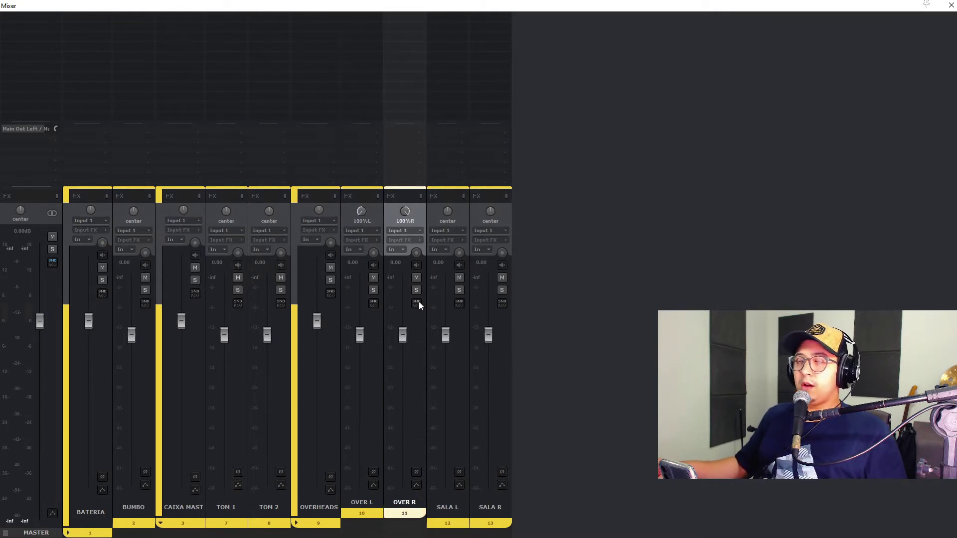
{"action": "double_click", "coordinate": [412, 25]}
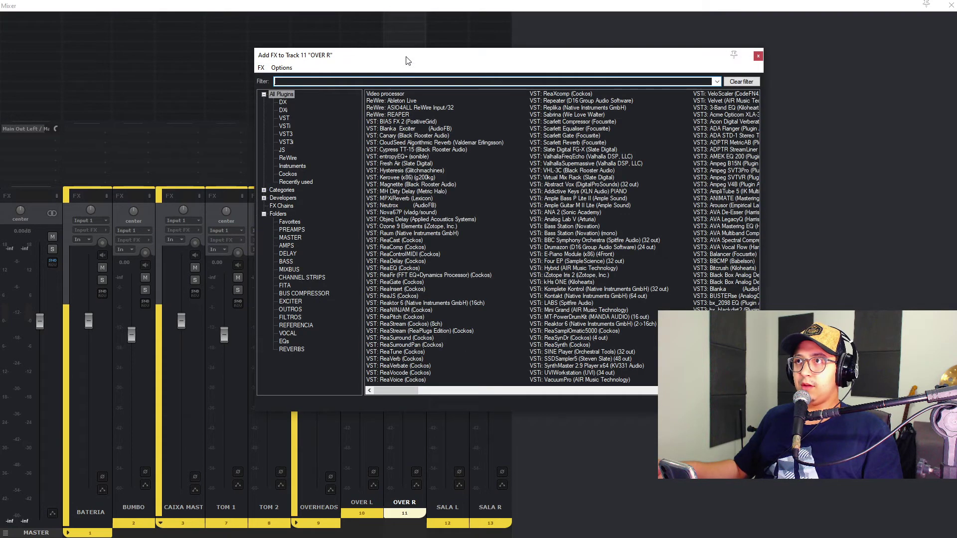
{"action": "left_click_drag", "start_coordinate": [406, 56], "coordinate": [335, 56]}
{"action": "type", "text": "FI"}
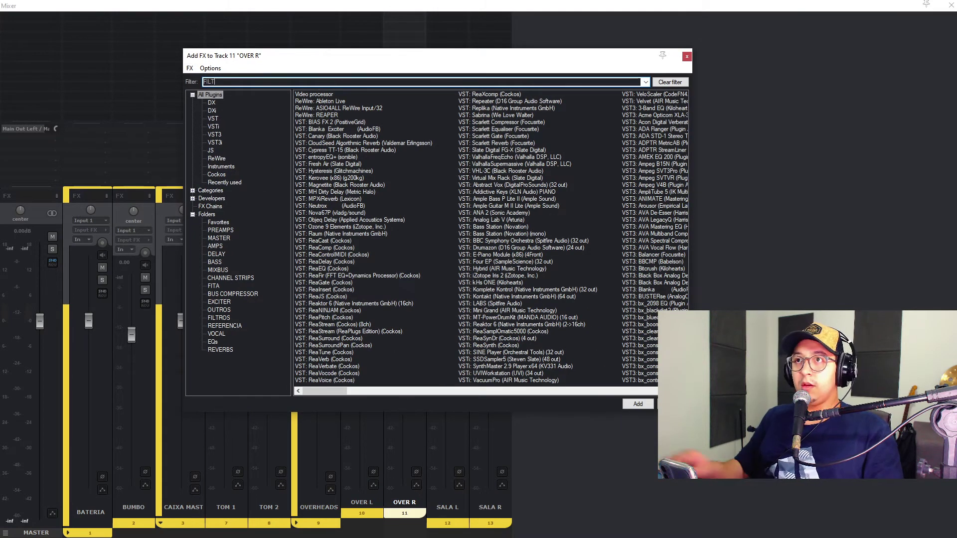
{"action": "type", "text": "LT"}
{"action": "left_click", "coordinate": [337, 107]}
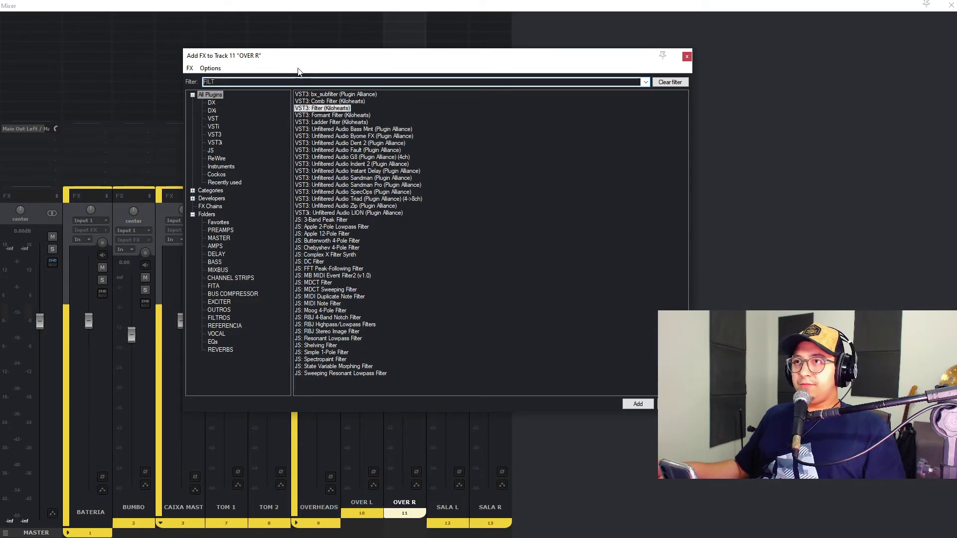
{"action": "key", "text": "Escape"}
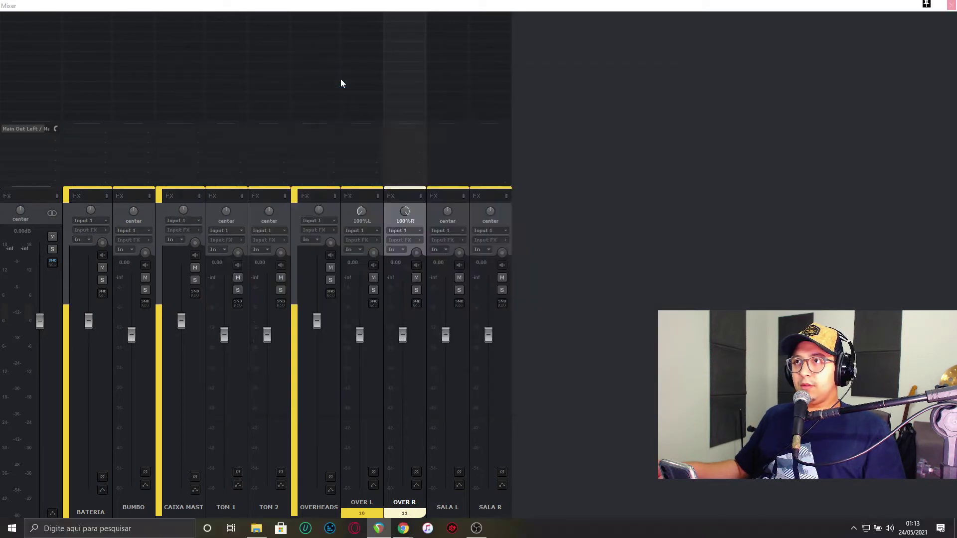
{"action": "left_click_drag", "start_coordinate": [254, 59], "coordinate": [231, 75]}
Step: Add a second Kilohearts Filter to OVER R and set it to high-pass with a cutoff of about 467 Hz
{"action": "left_click_drag", "start_coordinate": [328, 76], "coordinate": [387, 79]}
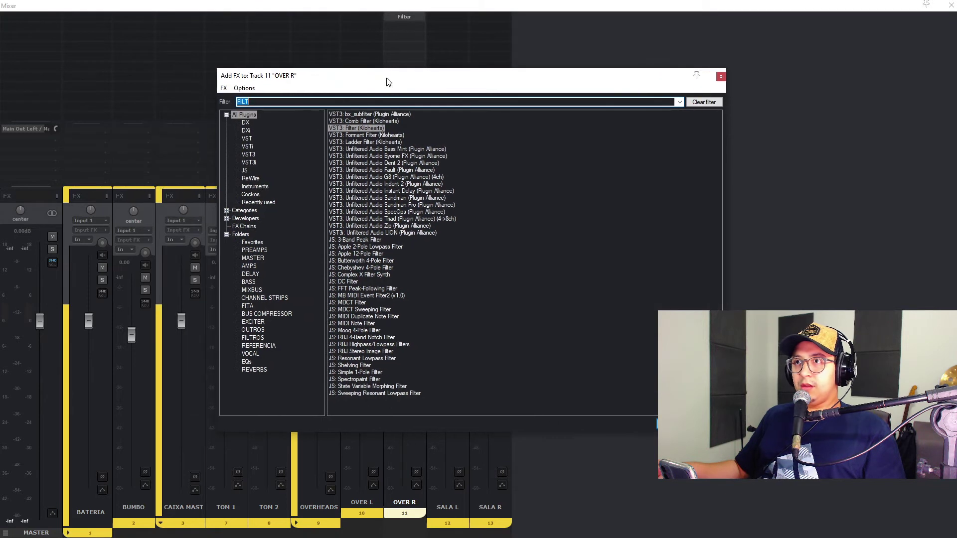
{"action": "double_click", "coordinate": [359, 128]}
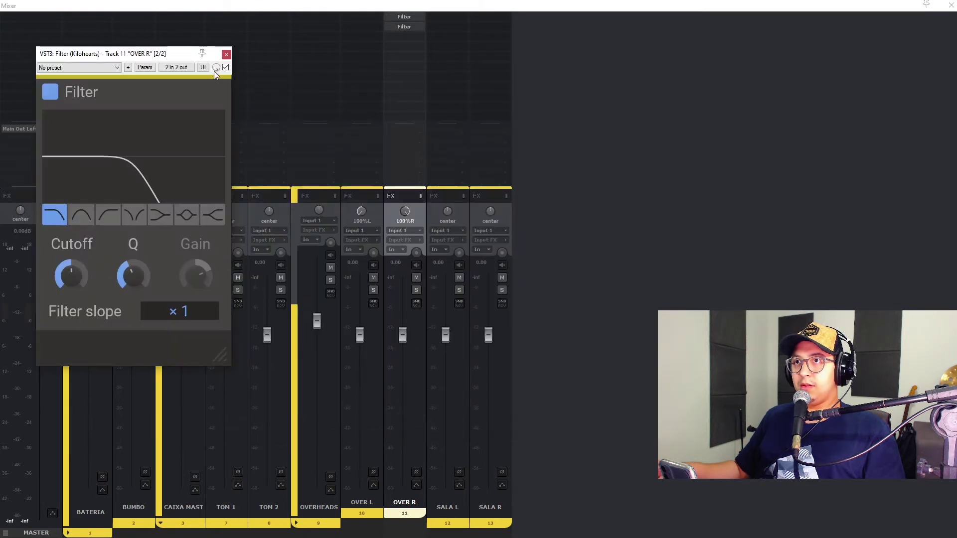
{"action": "left_click", "coordinate": [115, 221]}
{"action": "left_click_drag", "start_coordinate": [71, 274], "coordinate": [71, 283]}
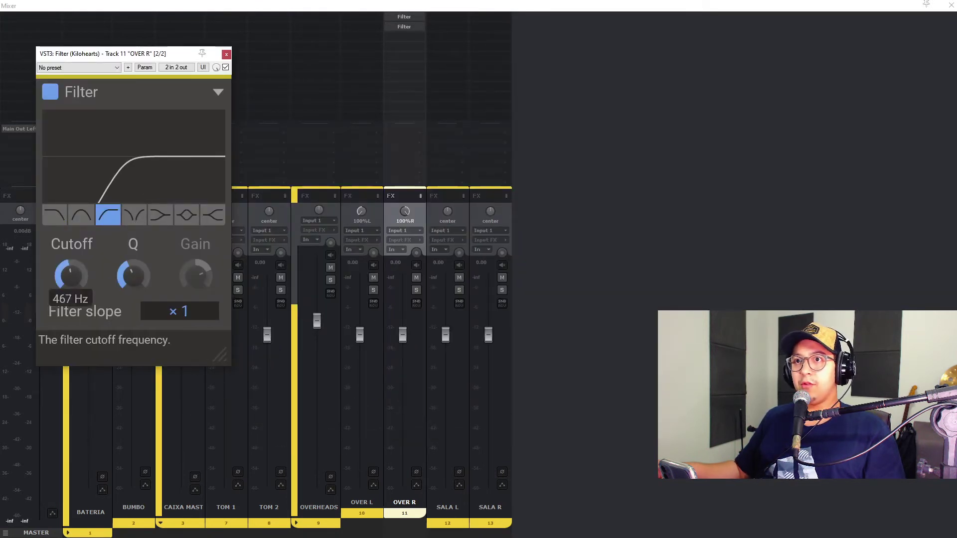
Step: Close the second Filter's window and delete that plug-in from the OVER R track
{"action": "left_click", "coordinate": [226, 54]}
{"action": "left_click", "coordinate": [412, 25]}
{"action": "key", "text": "Delete"}
Step: Find bx_console SSL 9000 J by filtering for SSL, add it to the OVER R track and close its window
{"action": "double_click", "coordinate": [409, 40]}
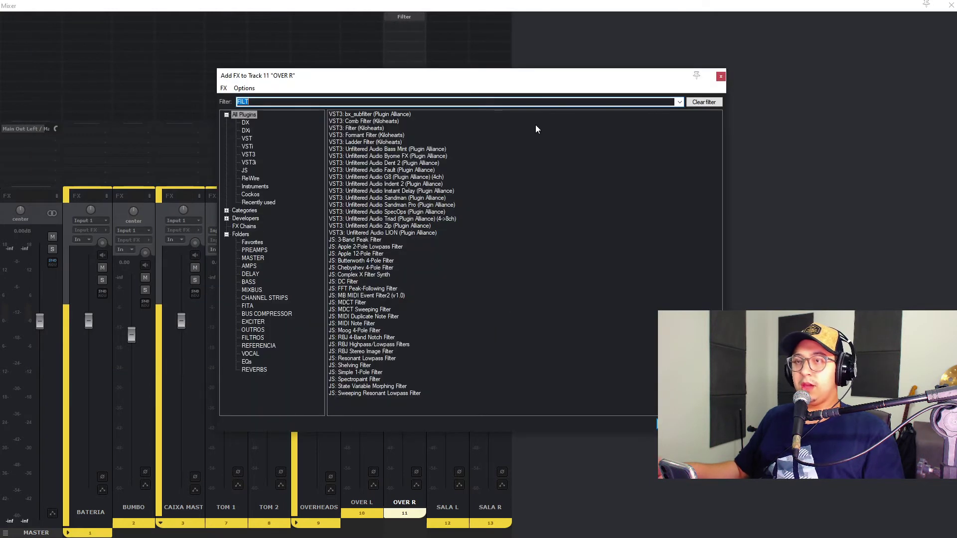
{"action": "type", "text": "SSL"}
{"action": "left_click", "coordinate": [405, 129]}
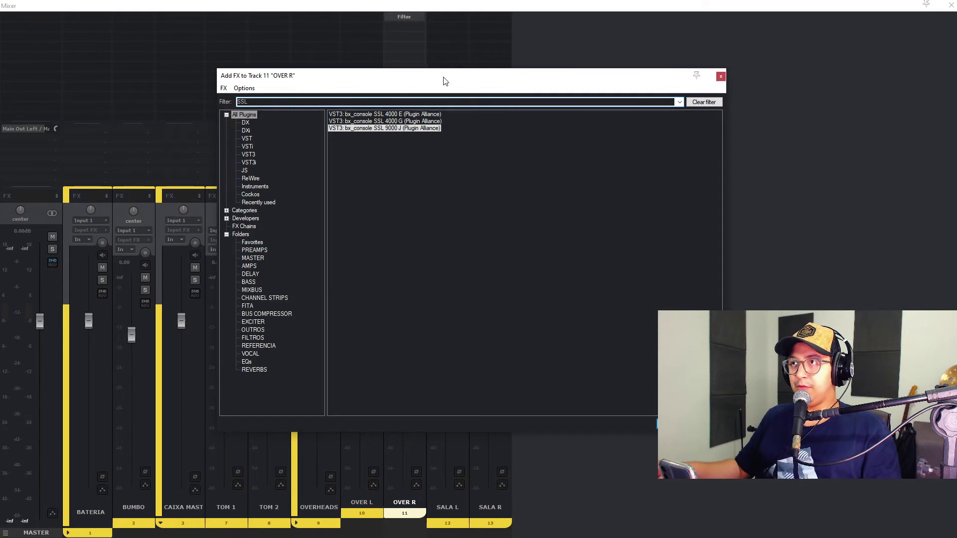
{"action": "key", "text": "Return"}
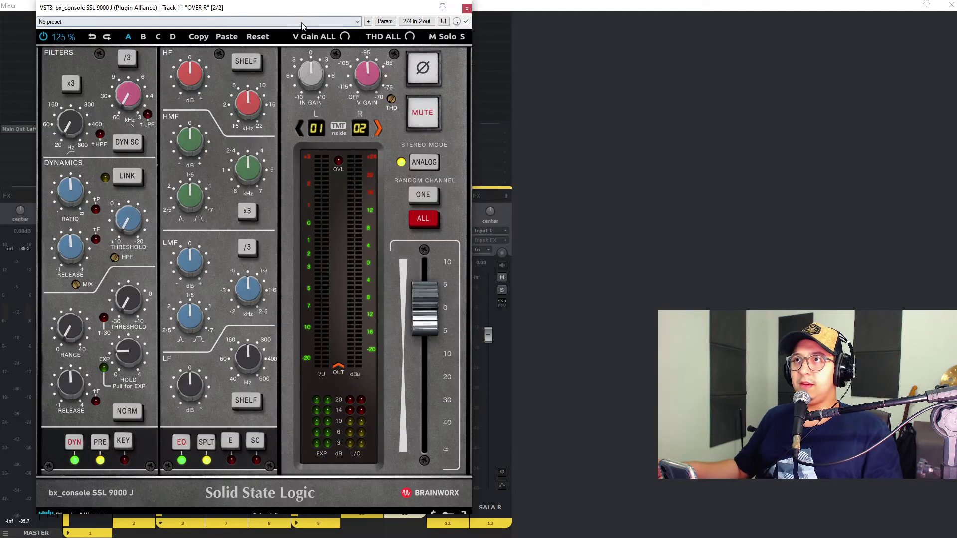
{"action": "left_click_drag", "start_coordinate": [294, 8], "coordinate": [321, 23]}
{"action": "left_click", "coordinate": [455, 21]}
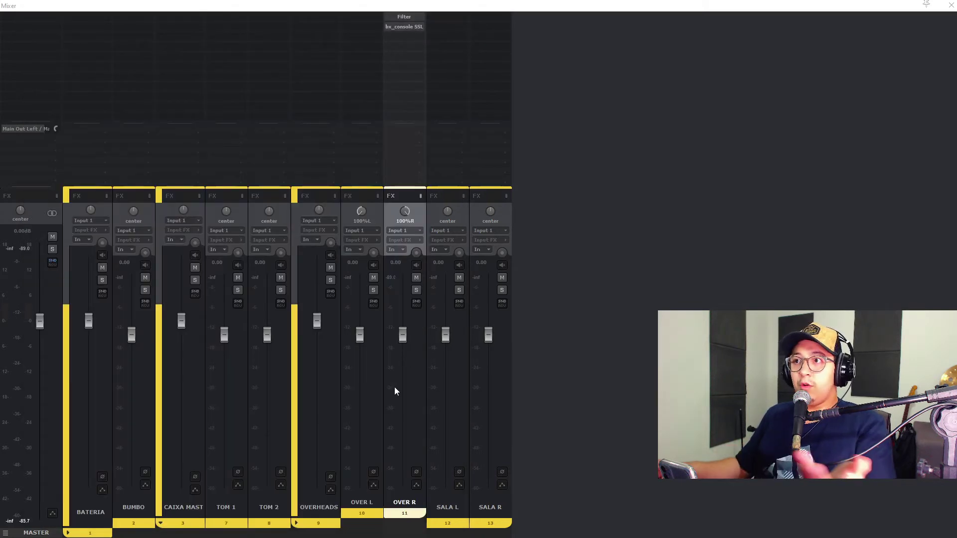
Step: Copy the Filter and bx_console SSL plug-ins from OVER R to OVER L, and delete them from both tracks
{"action": "left_click_drag", "start_coordinate": [403, 18], "coordinate": [384, 19]}
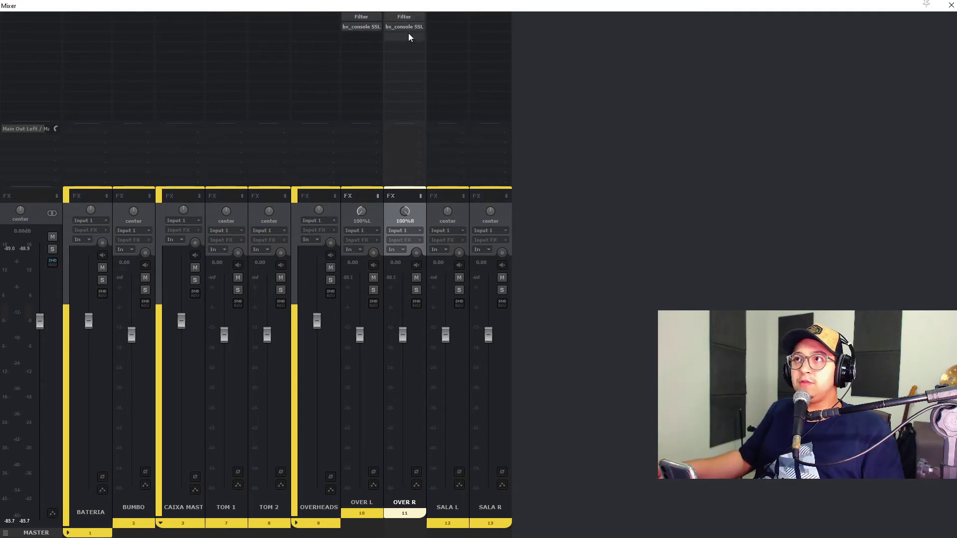
{"action": "left_click", "coordinate": [408, 26], "text": "alt"}
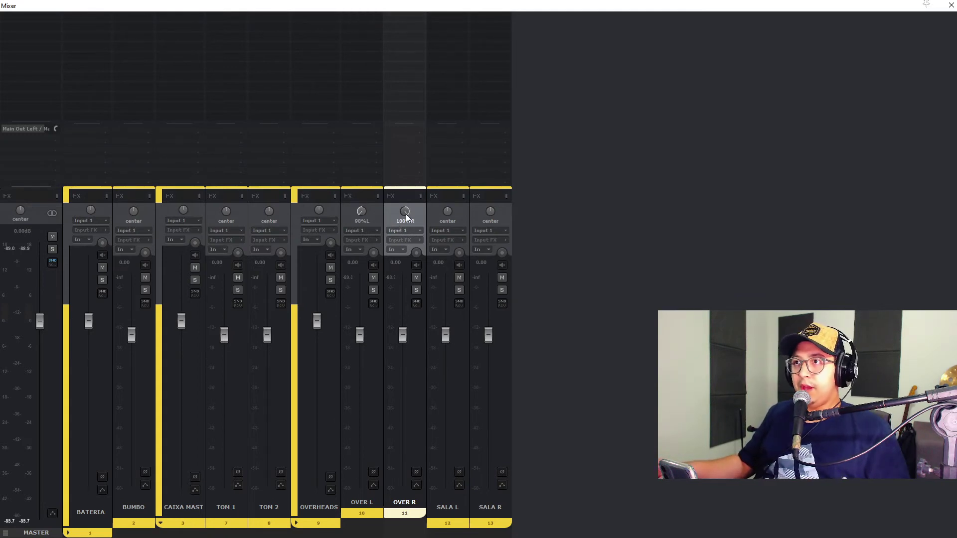
Step: Hide the OVERHEADS folder's tracks in the mixer and group SALA L and SALA R into a new folder named room
{"action": "left_click", "coordinate": [296, 523]}
{"action": "left_click", "coordinate": [334, 426]}
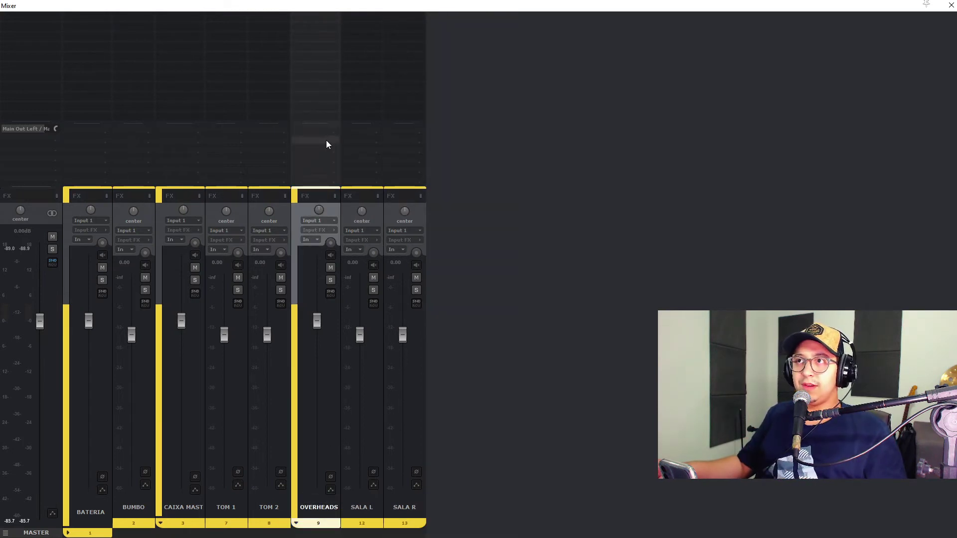
{"action": "left_click", "coordinate": [378, 422]}
{"action": "left_click", "coordinate": [426, 420], "text": "shift"}
{"action": "key", "text": "ctrl+shift+t"}
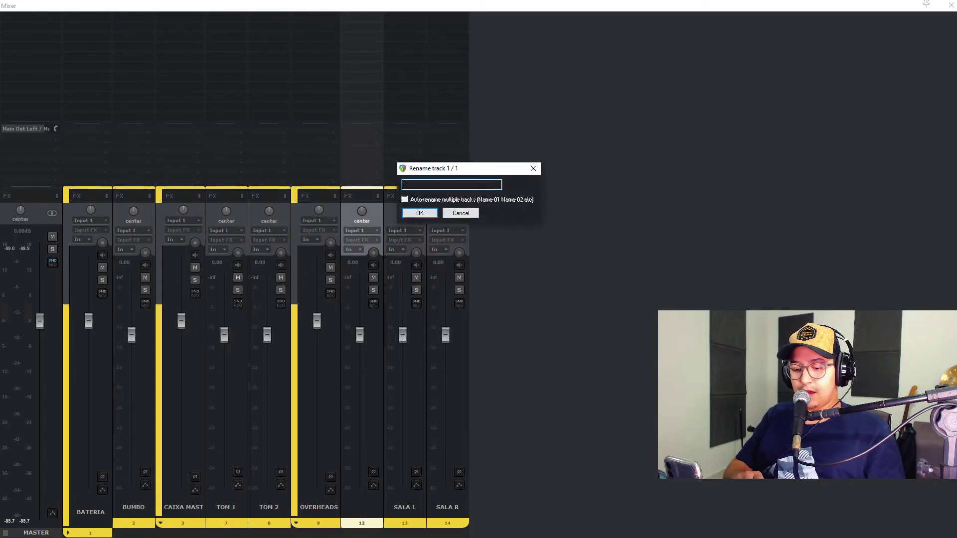
{"action": "key", "text": "Return"}
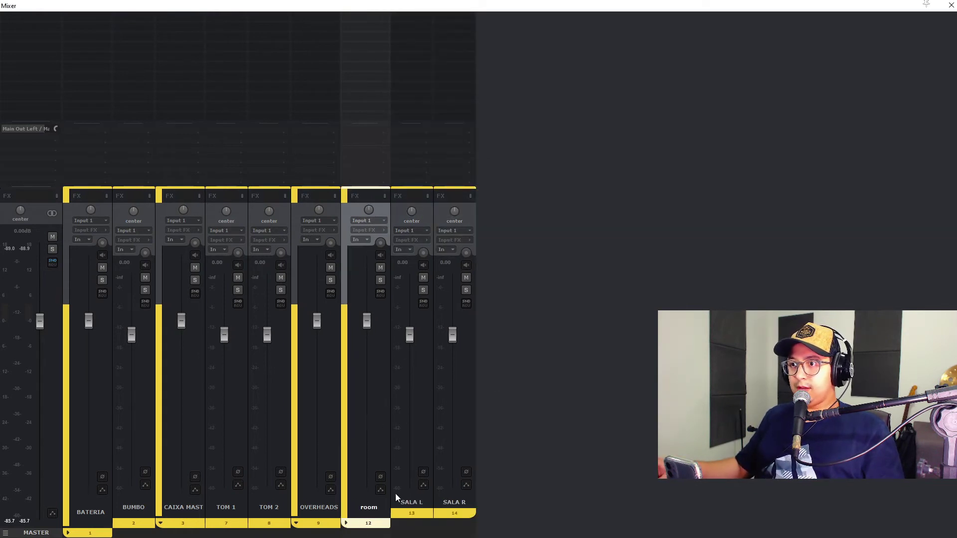
Step: Pan SALA L 100% left and SALA R 100% right, and hide the room folder's tracks in the mixer
{"action": "left_click_drag", "start_coordinate": [411, 212], "coordinate": [411, 235]}
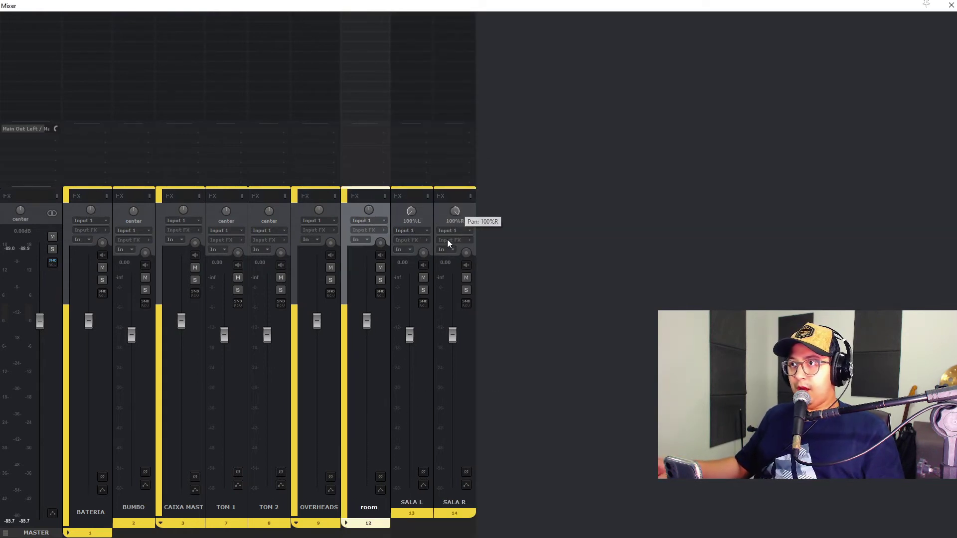
{"action": "left_click", "coordinate": [347, 523]}
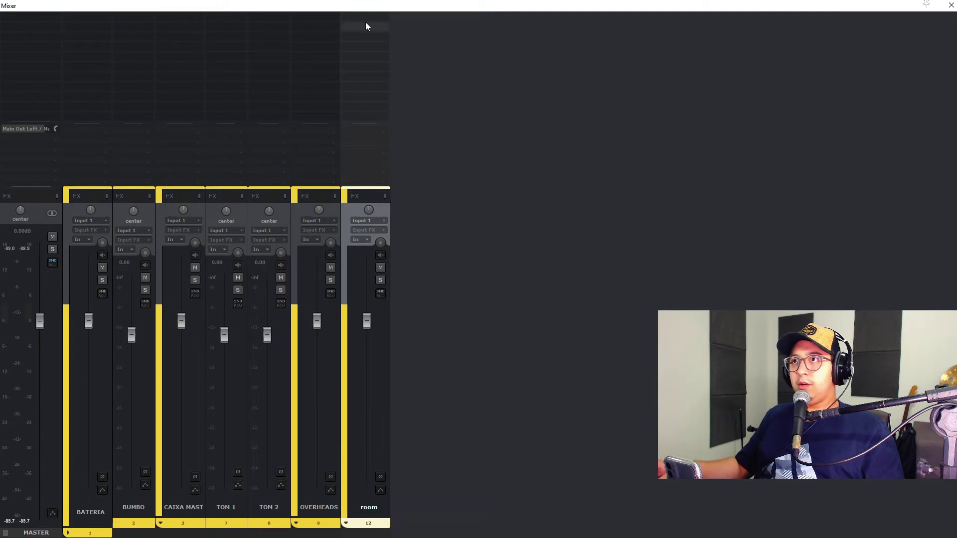
Step: Return to the arrange view and add six empty tracks below SALA R
{"action": "left_click", "coordinate": [698, 389]}
{"action": "key", "text": "ctrl+m"}
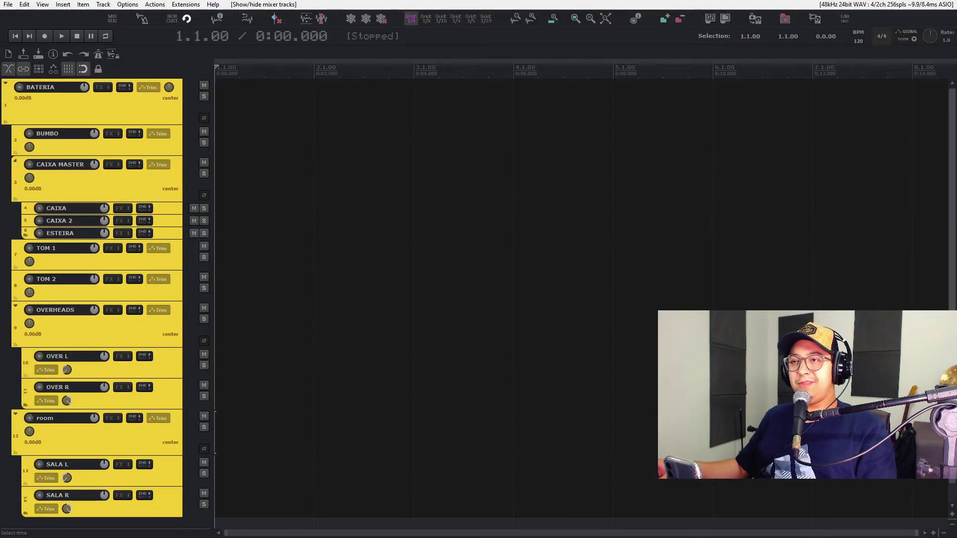
{"action": "scroll", "coordinate": [156, 518], "scroll_direction": "down", "scroll_amount": 2}
{"action": "double_click", "coordinate": [154, 515]}
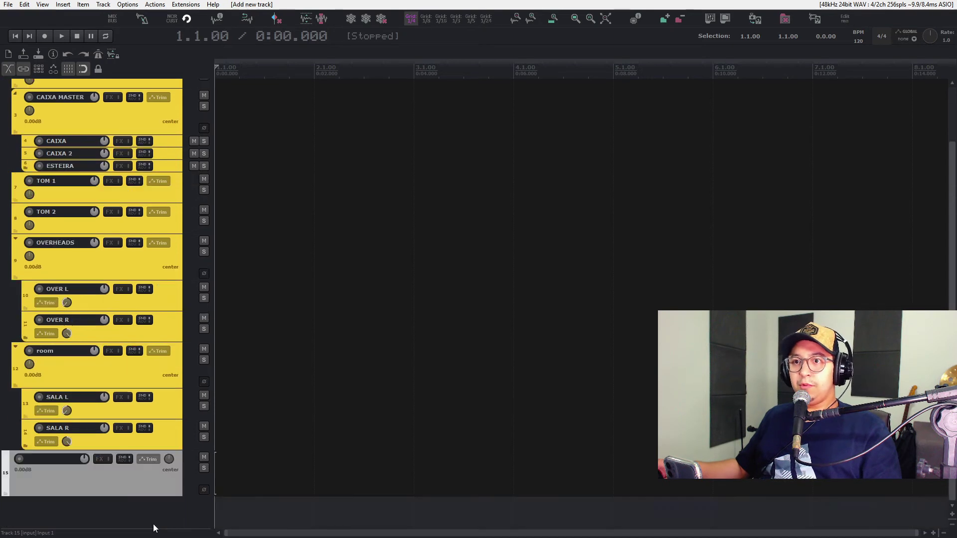
{"action": "double_click", "coordinate": [147, 515]}
{"action": "double_click", "coordinate": [144, 522]}
{"action": "double_click", "coordinate": [144, 522]}
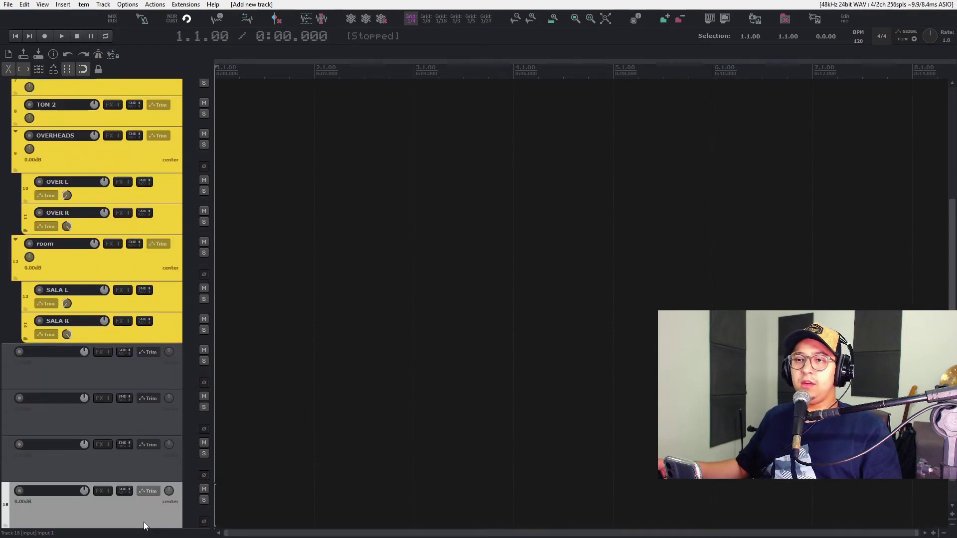
{"action": "double_click", "coordinate": [142, 524]}
{"action": "double_click", "coordinate": [145, 507]}
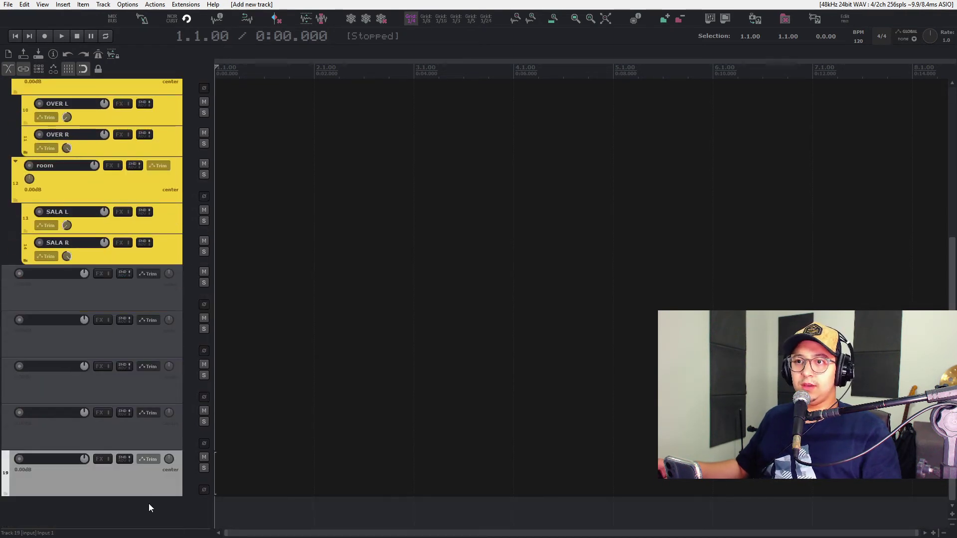
Step: Name the first three new tracks BASS, VIOLÃO and GUITARRA in the mixer
{"action": "key", "text": "ctrl+m"}
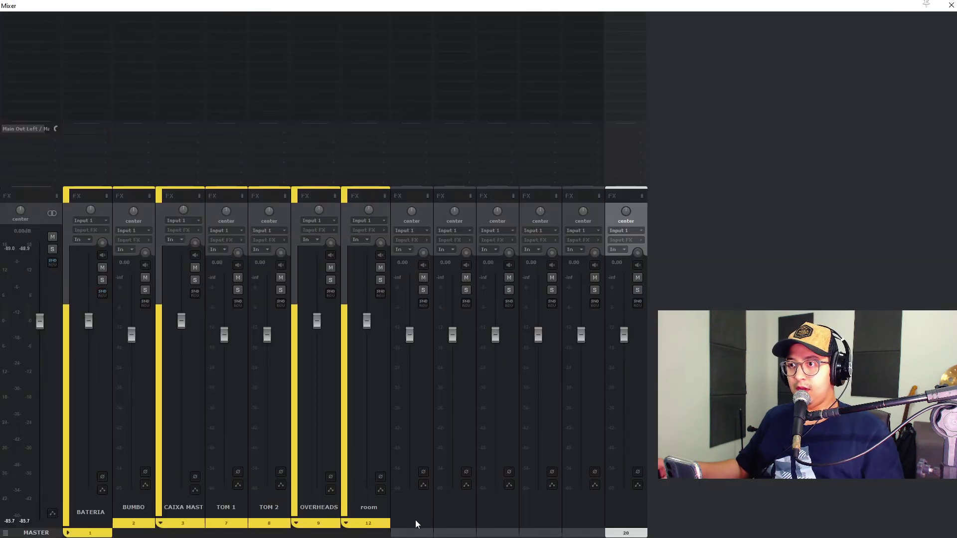
{"action": "double_click", "coordinate": [415, 521]}
{"action": "type", "text": "BASS"}
{"action": "key", "text": "Return"}
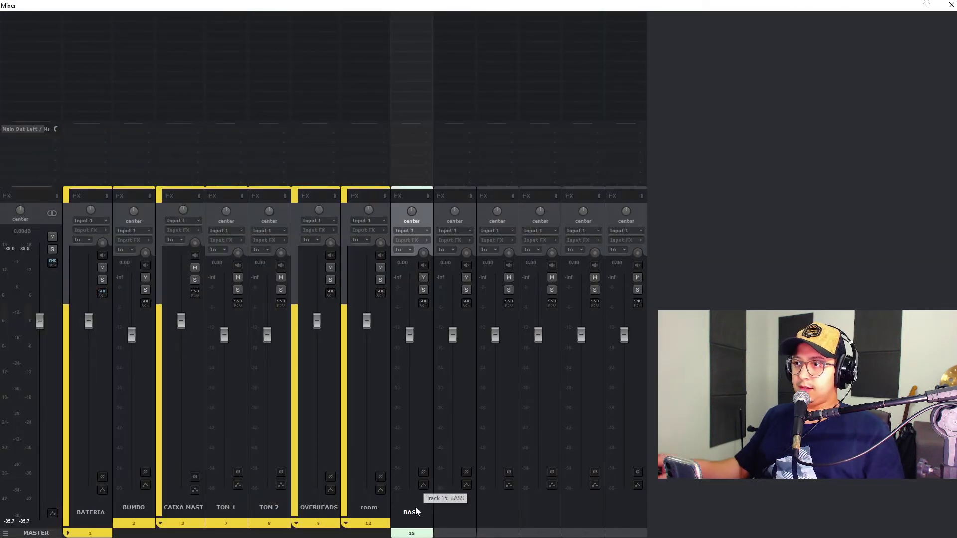
{"action": "double_click", "coordinate": [450, 508]}
{"action": "type", "text": "VIOLÃO"}
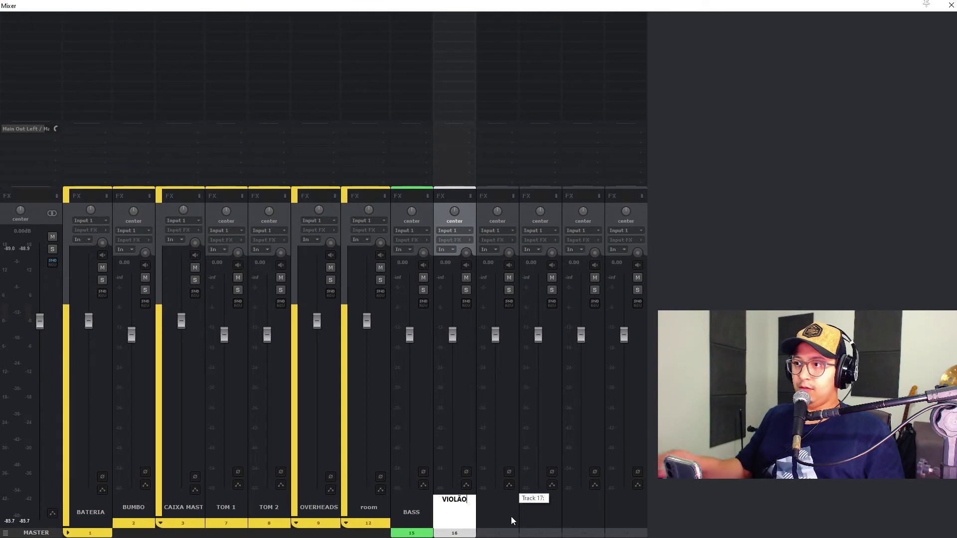
{"action": "key", "text": "Return"}
{"action": "double_click", "coordinate": [511, 516]}
{"action": "type", "text": "GUIT"}
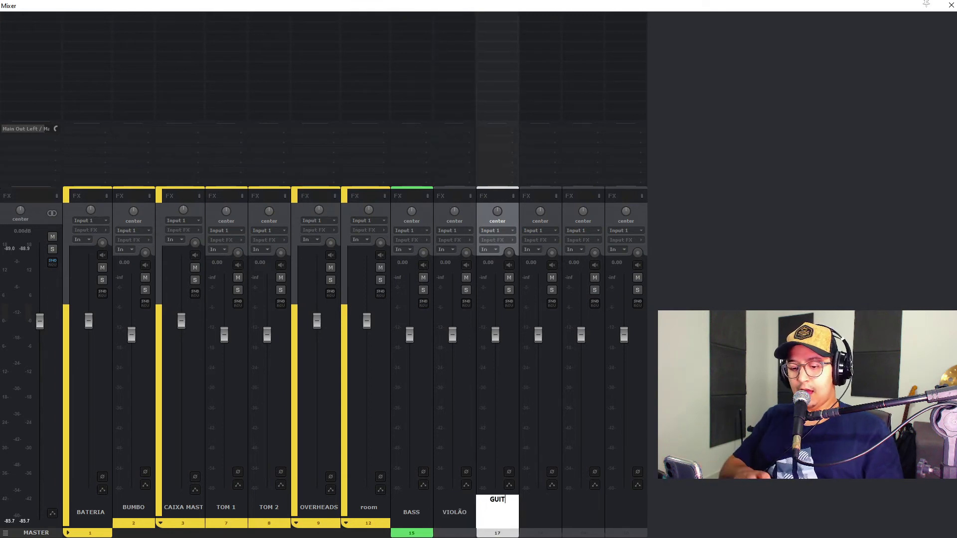
{"action": "type", "text": "ARRA"}
{"action": "key", "text": "Return"}
Step: Name the remaining three new tracks FX, PIANO and VOZ
{"action": "double_click", "coordinate": [528, 517]}
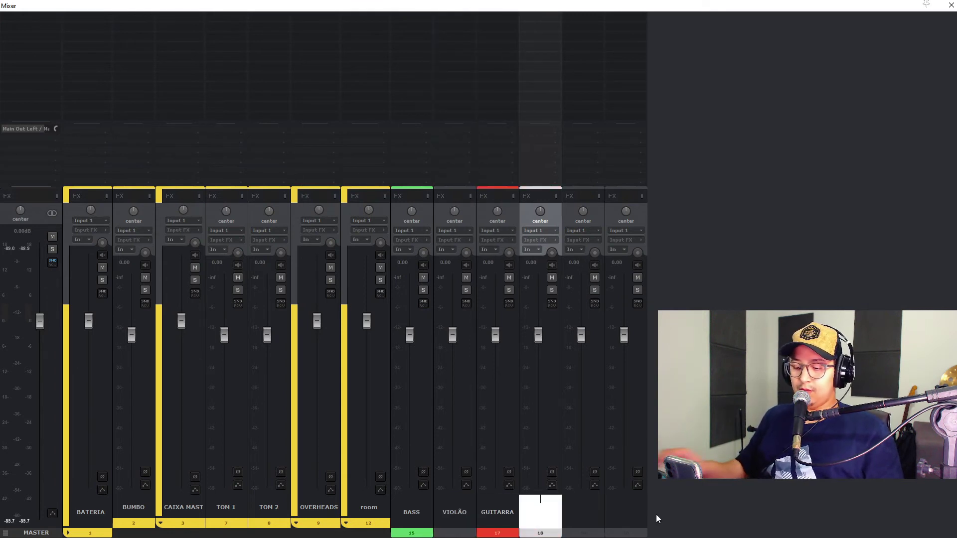
{"action": "type", "text": "FX"}
{"action": "key", "text": "Return"}
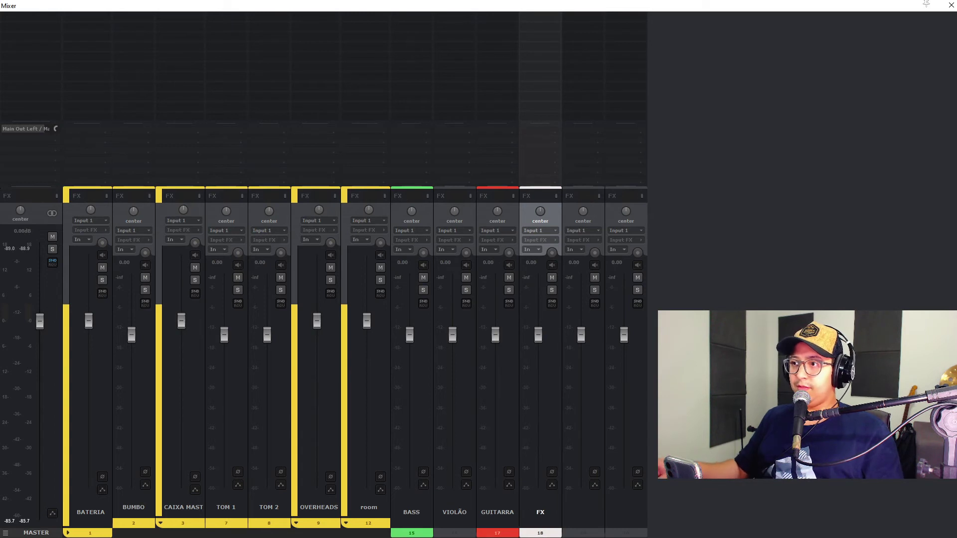
{"action": "double_click", "coordinate": [583, 517]}
{"action": "type", "text": "PIANO"}
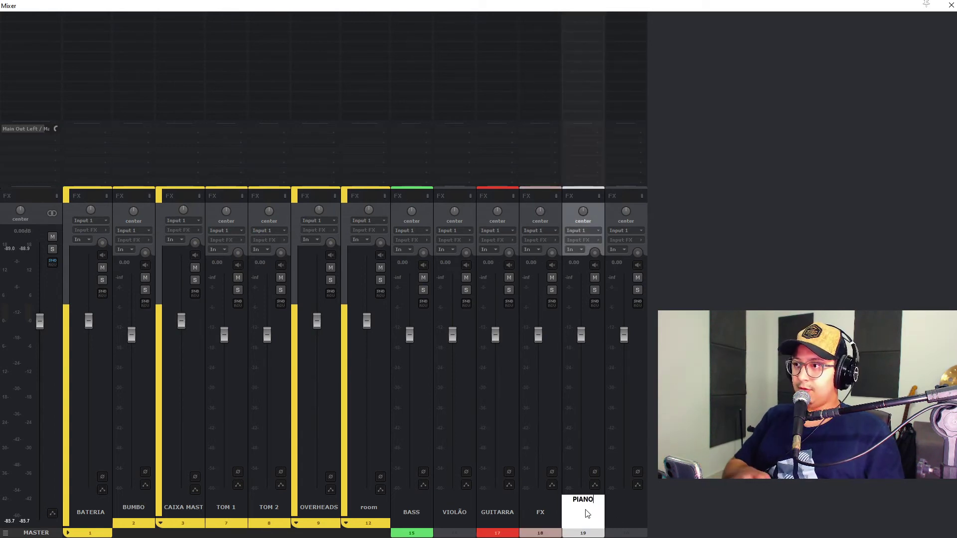
{"action": "key", "text": "Return"}
{"action": "double_click", "coordinate": [628, 516]}
{"action": "type", "text": "VOZ"}
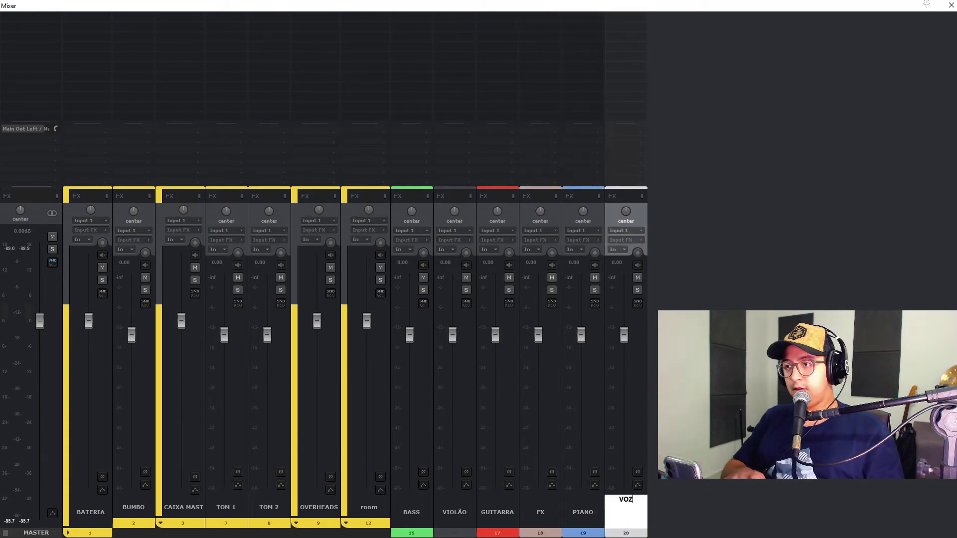
{"action": "key", "text": "Return"}
{"action": "left_click", "coordinate": [635, 379]}
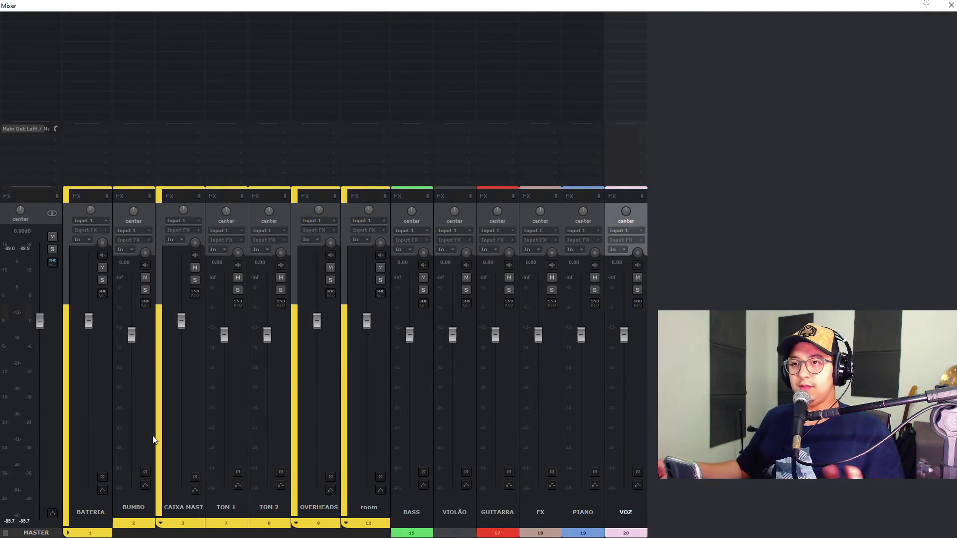
Step: Select all the tracks and group them into a new parent folder named MIXBUS
{"action": "left_click", "coordinate": [150, 534]}
{"action": "key", "text": "ctrl+m"}
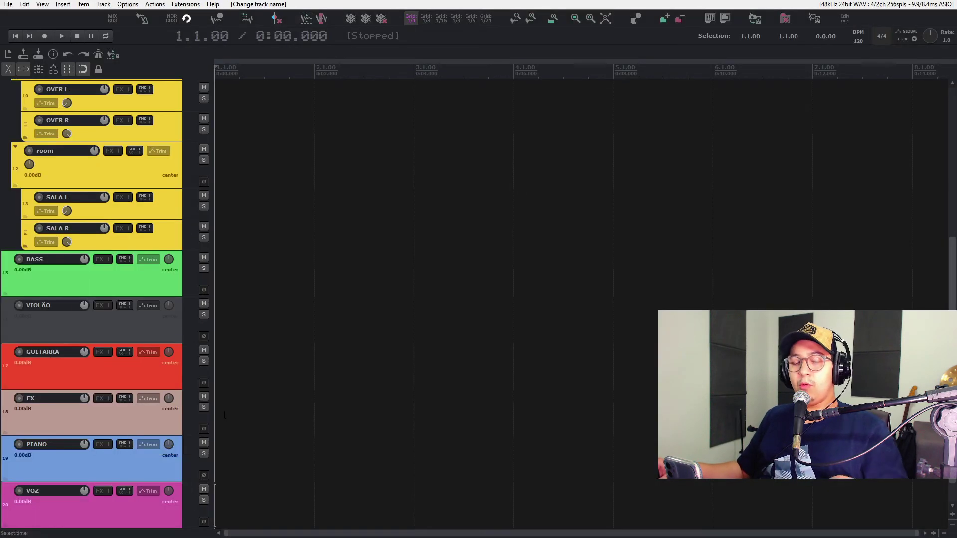
{"action": "key", "text": "ctrl+m"}
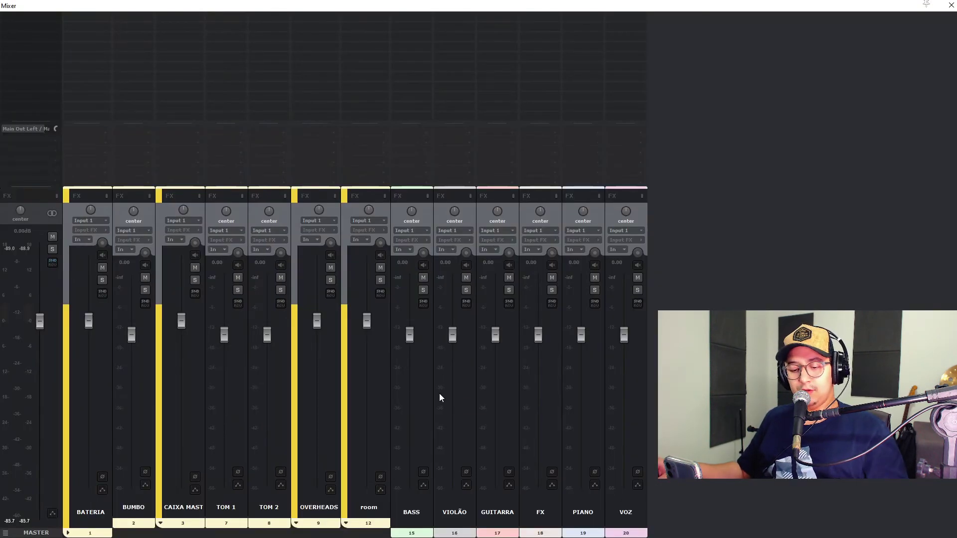
{"action": "key", "text": "ctrl+t"}
{"action": "type", "text": "MIXBUS"}
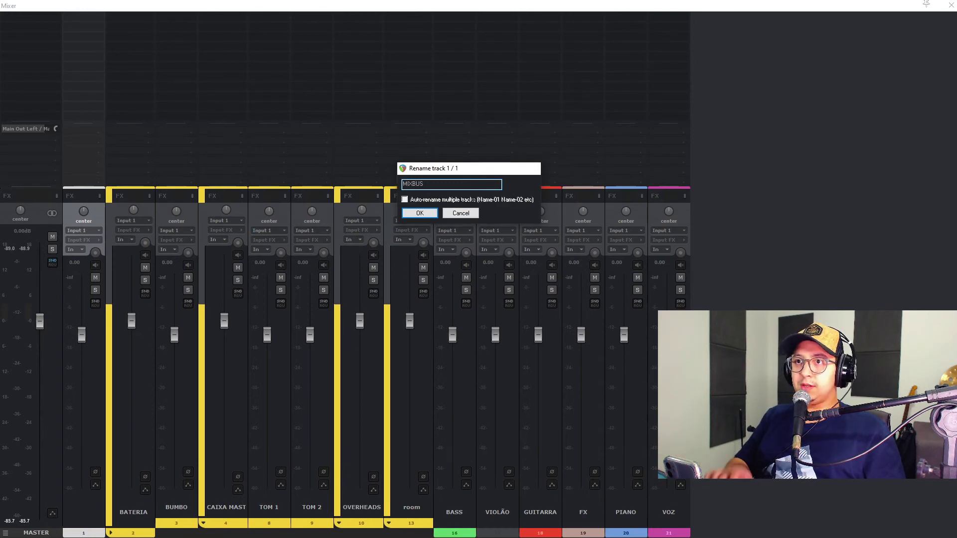
{"action": "key", "text": "Return"}
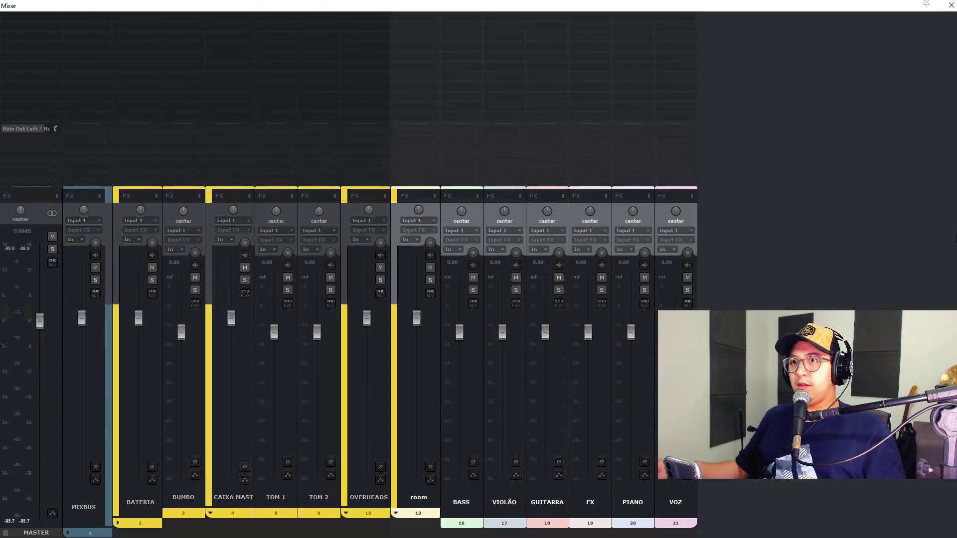
Step: Raise the MIXBUS folder's volume to +3.14 dB and return to the arrange view
{"action": "left_click", "coordinate": [95, 391]}
{"action": "mouse_move", "coordinate": [82, 319]}
{"action": "left_mouse_down"}
{"action": "mouse_move", "coordinate": [82, 446]}
{"action": "mouse_move", "coordinate": [82, 313]}
{"action": "left_mouse_up"}
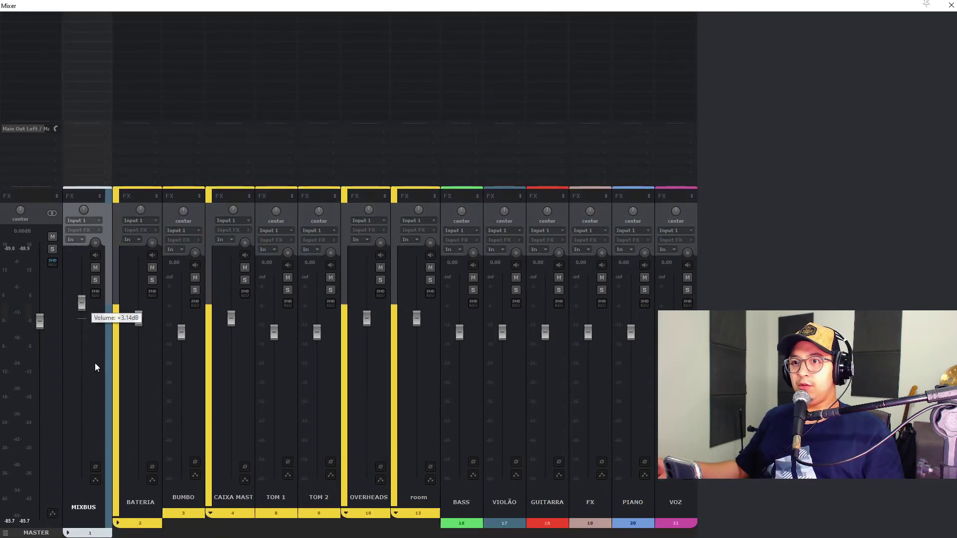
{"action": "key", "text": "ctrl+m"}
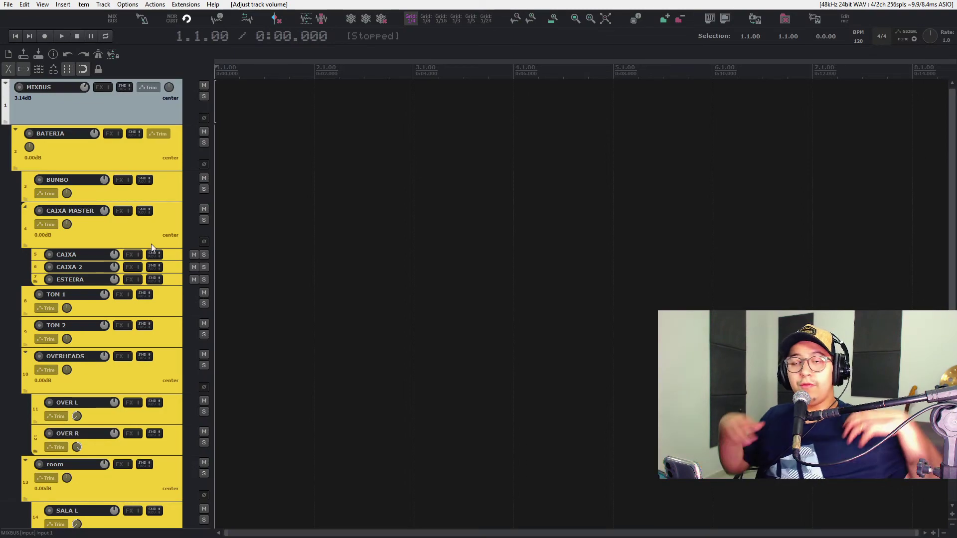